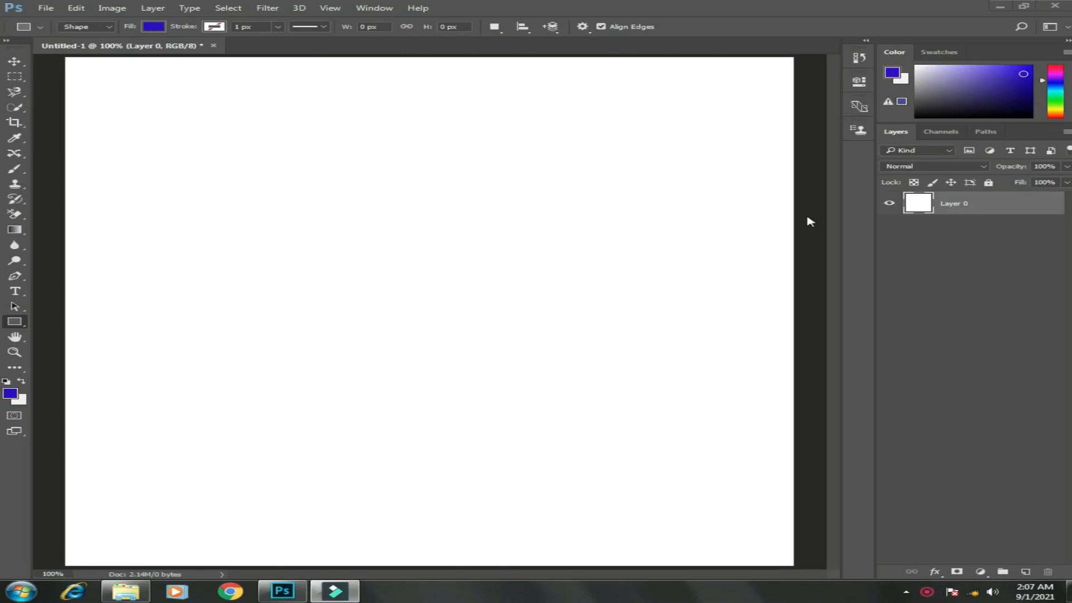
Draw a blue rectangle about 279 px wide and 221 px high in the upper-left part of the canvas.
click(20, 324)
click(77, 323)
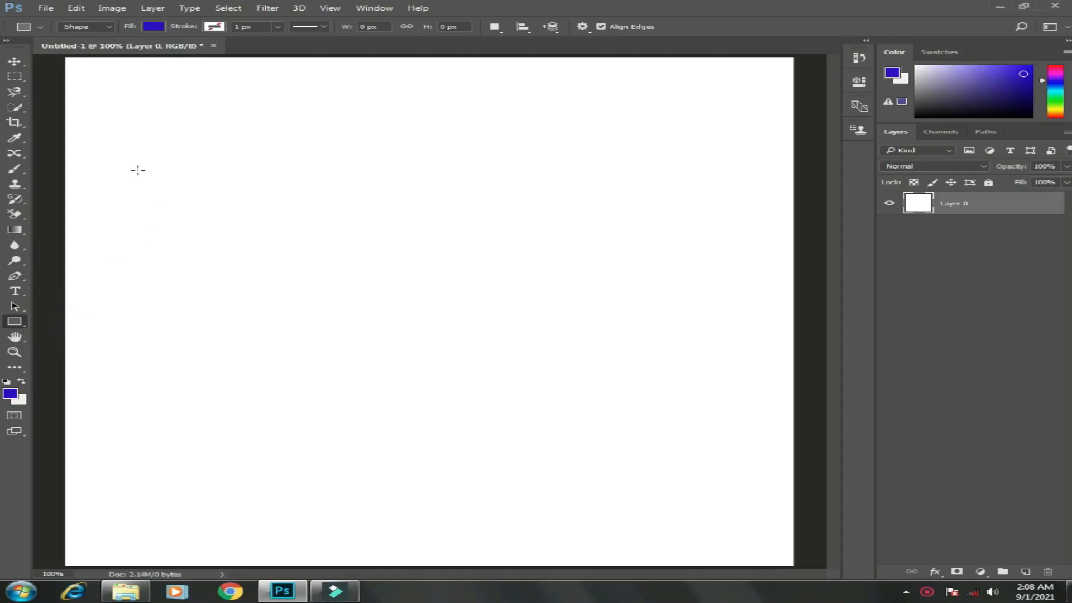
drag(124, 151, 359, 281)
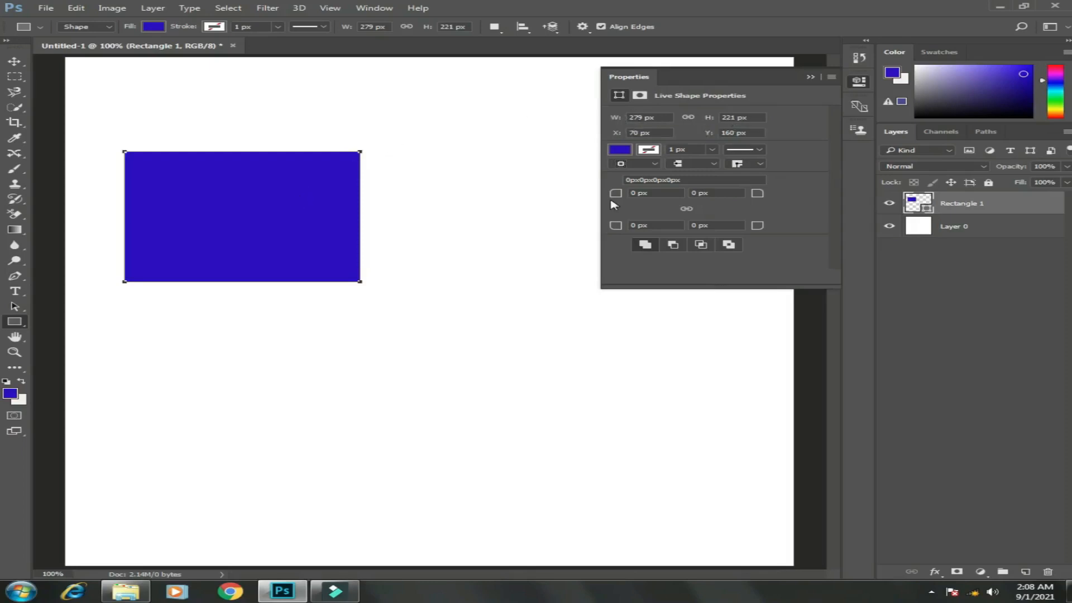
Set the rectangle's width to 298 px and its height to 243 px.
click(643, 117)
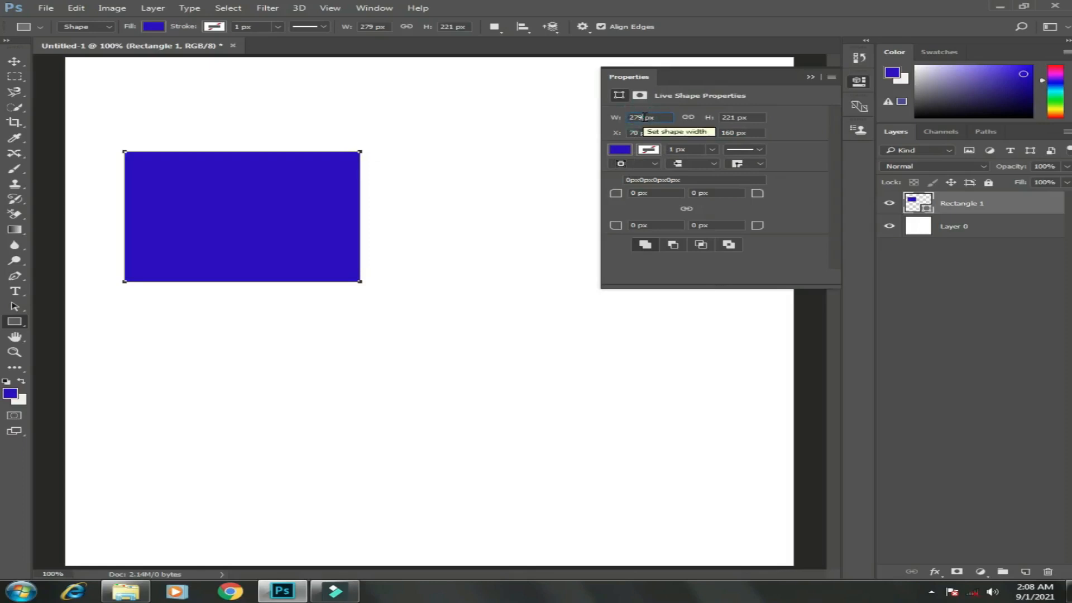
key(Up)
key(Up)
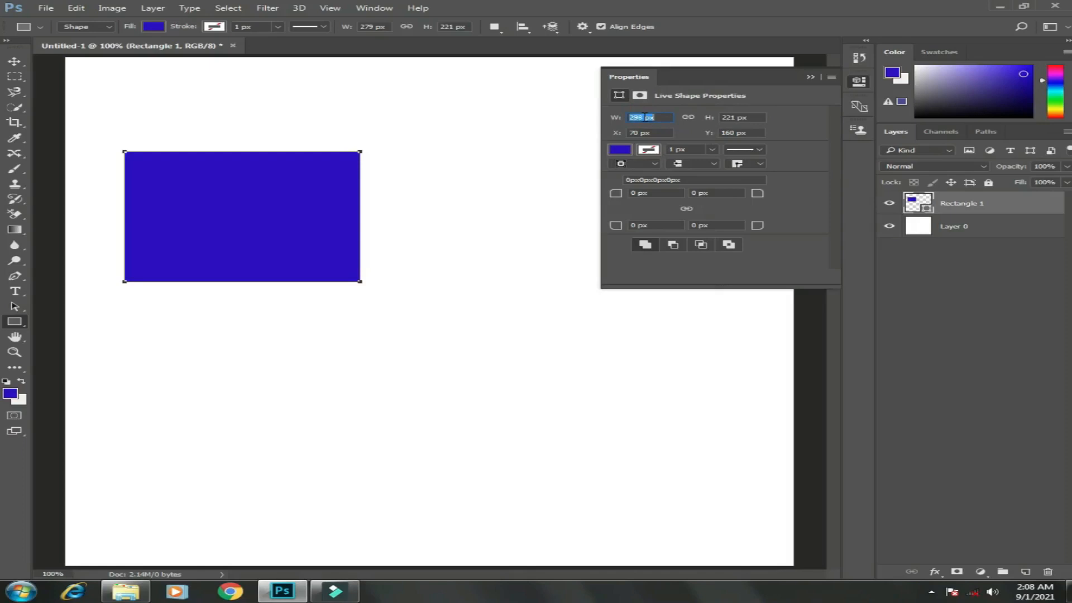
key(Return)
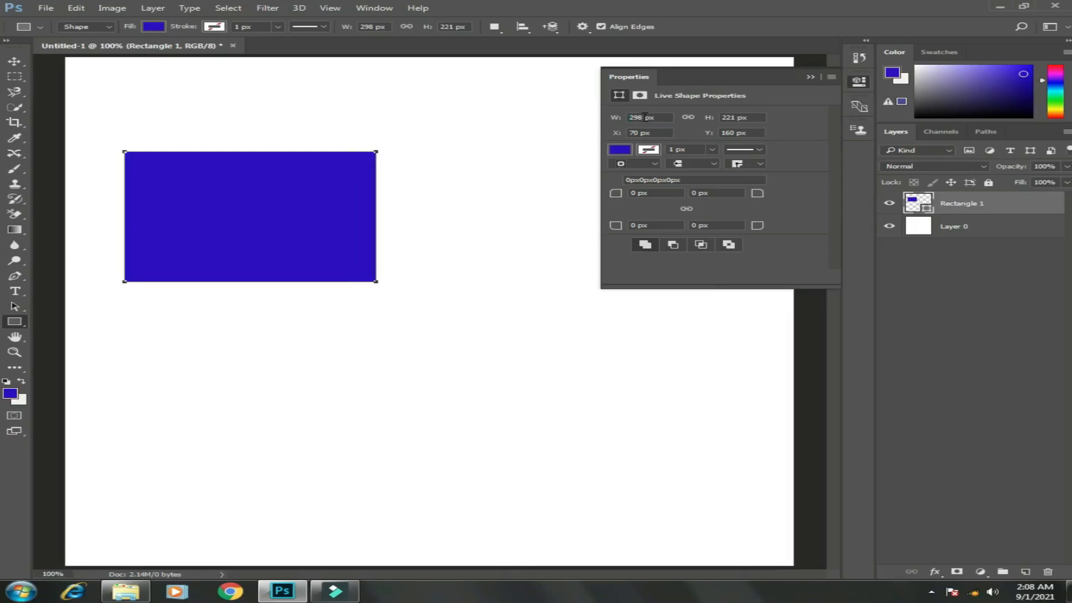
click(734, 118)
scroll(736, 118, up, 2)
scroll(736, 118, up, 15)
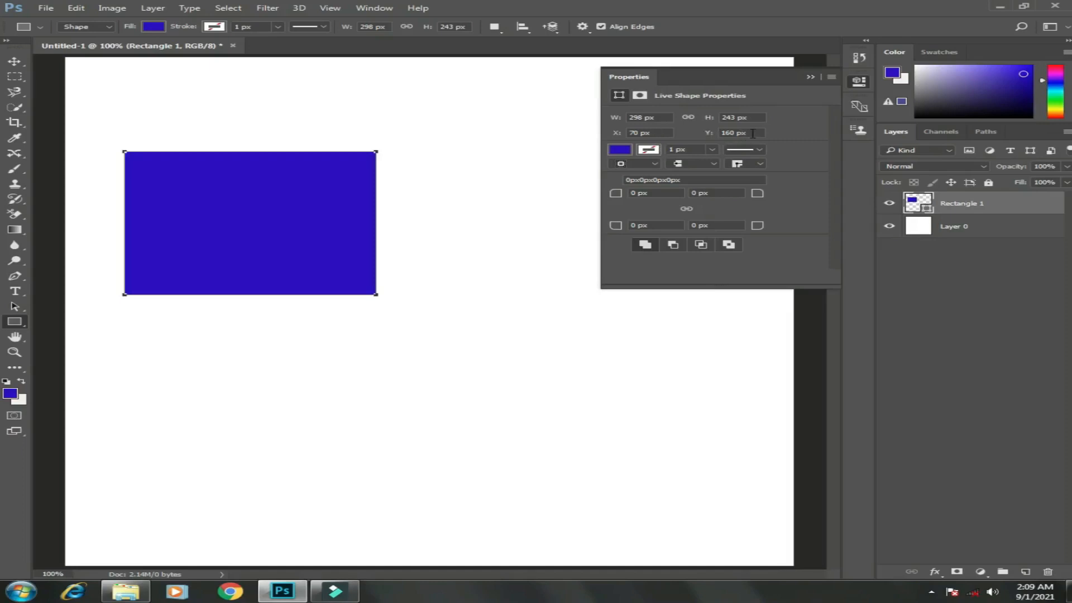
Position the rectangle at X 100 px and Y 250 px.
click(641, 134)
text(100)
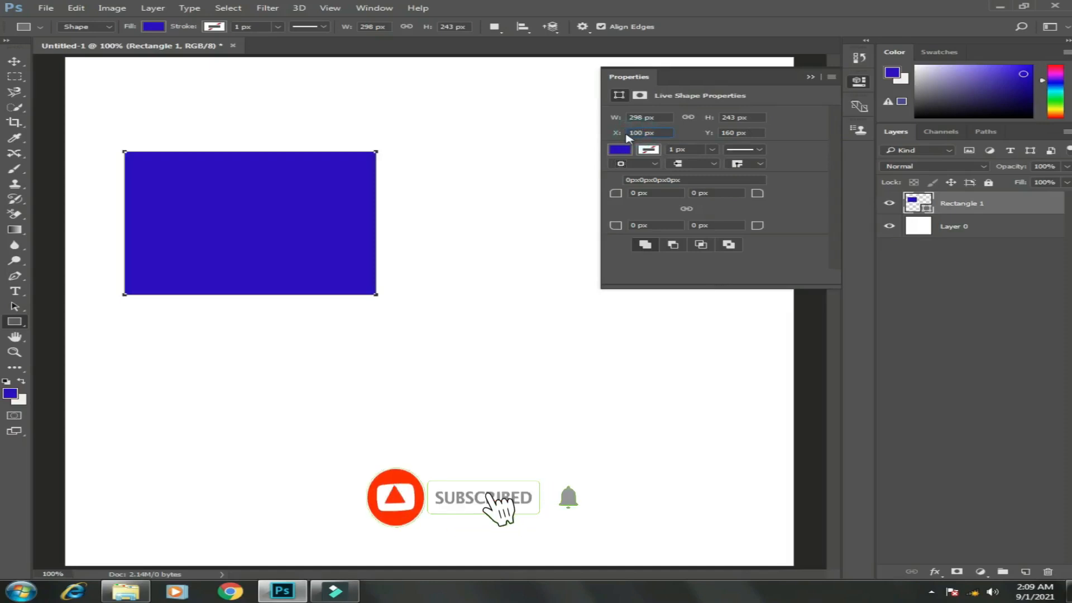
key(Return)
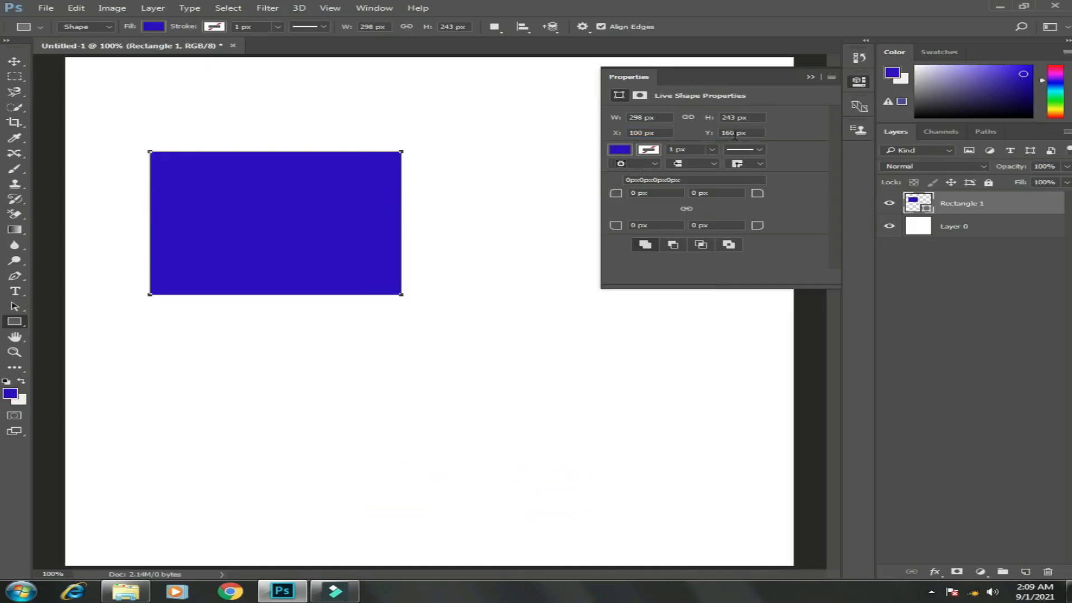
drag(735, 134, 720, 137)
text(250)
key(Return)
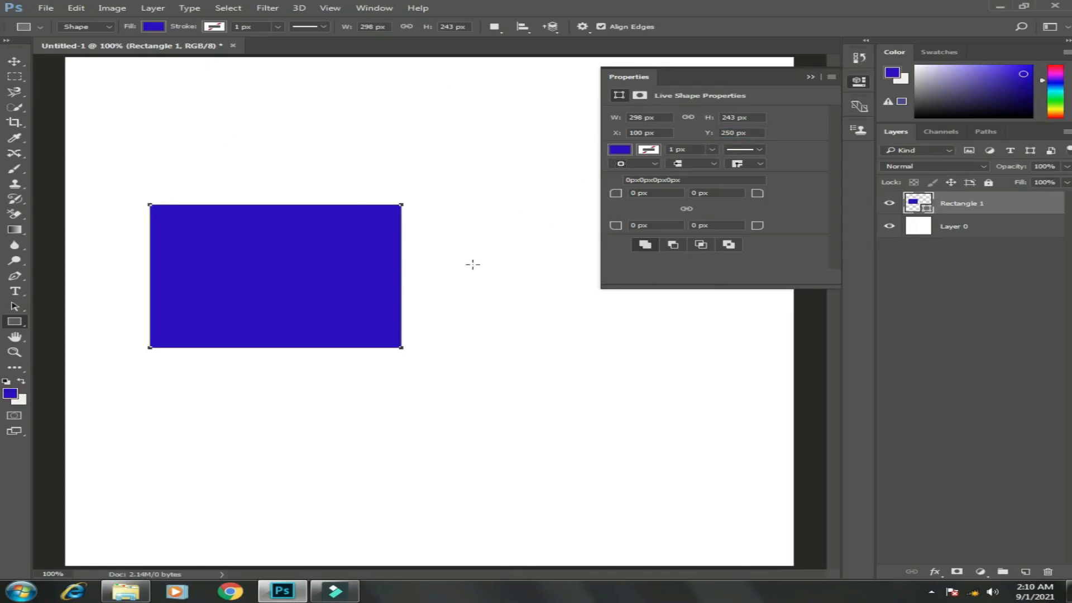
Try green and red fills on the rectangle, and settle on a black fill.
click(619, 152)
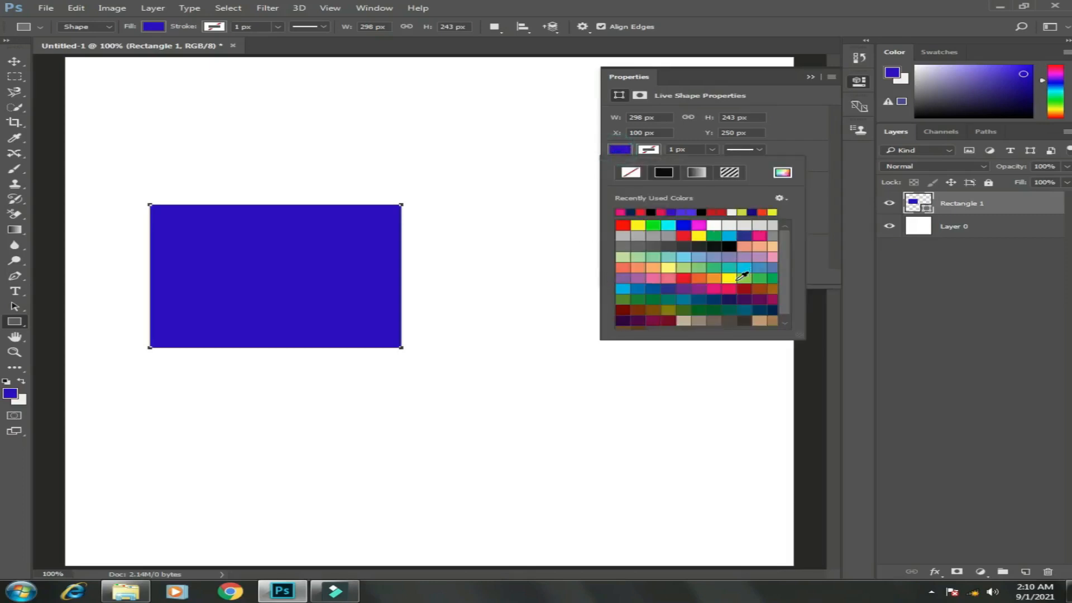
click(657, 226)
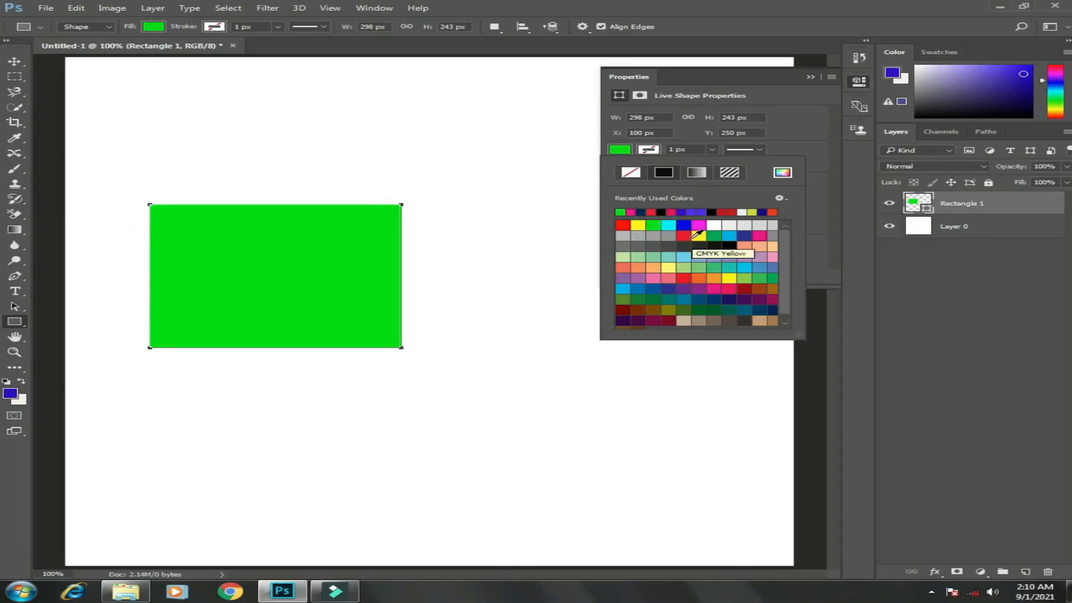
click(684, 237)
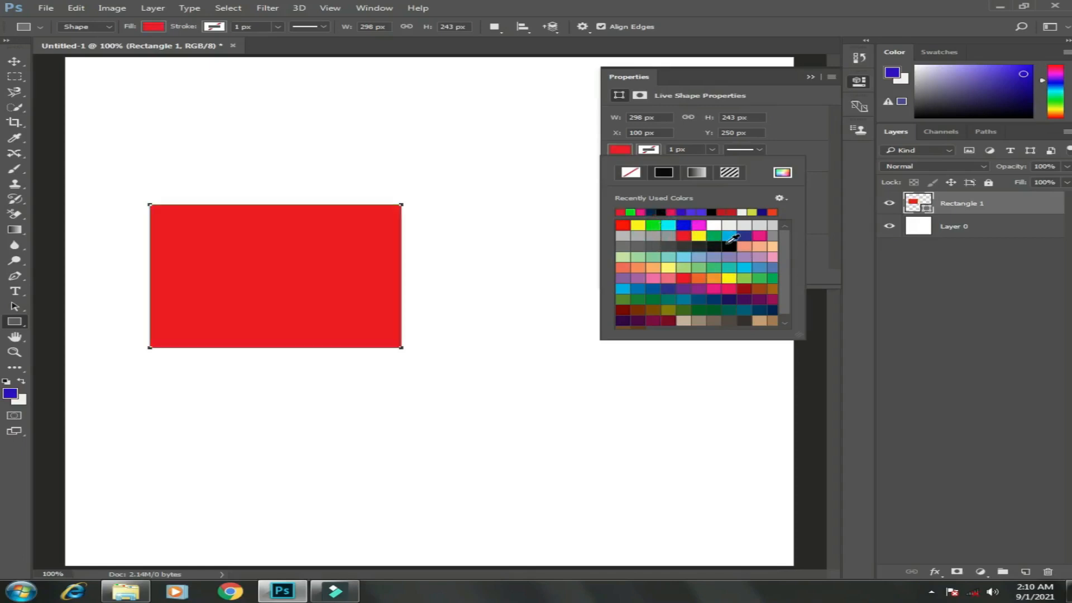
click(729, 246)
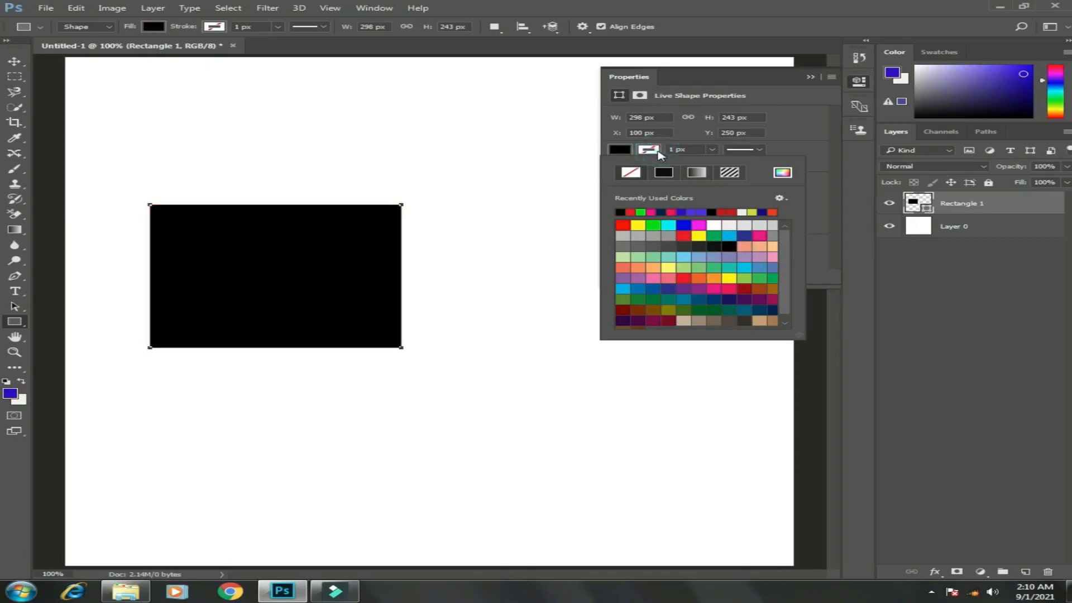
Give the rectangle a red stroke about 11.48 px wide.
click(685, 277)
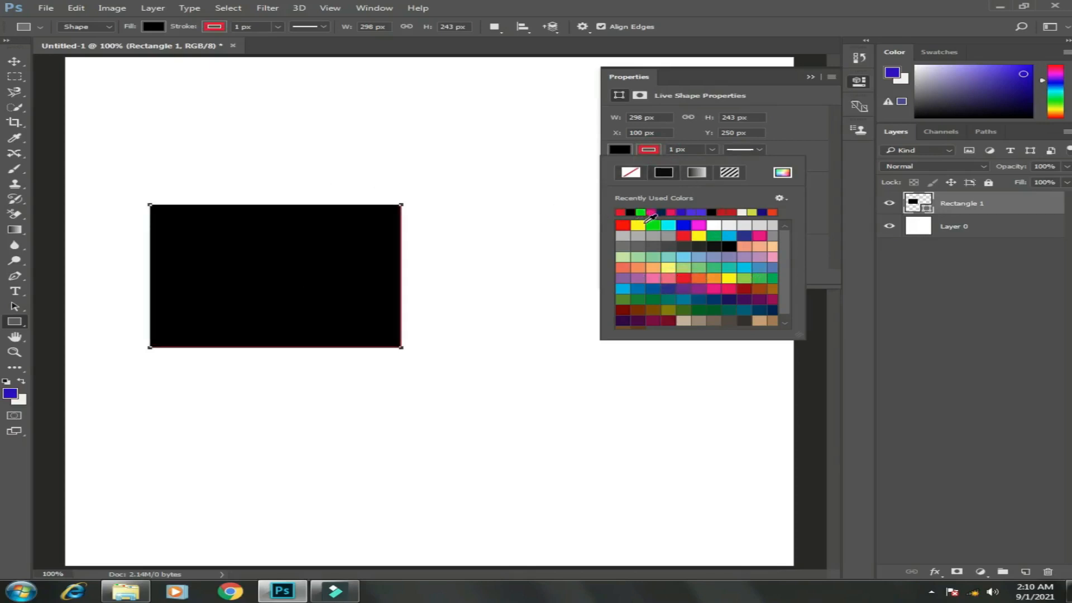
click(712, 151)
click(713, 151)
drag(712, 168, 727, 171)
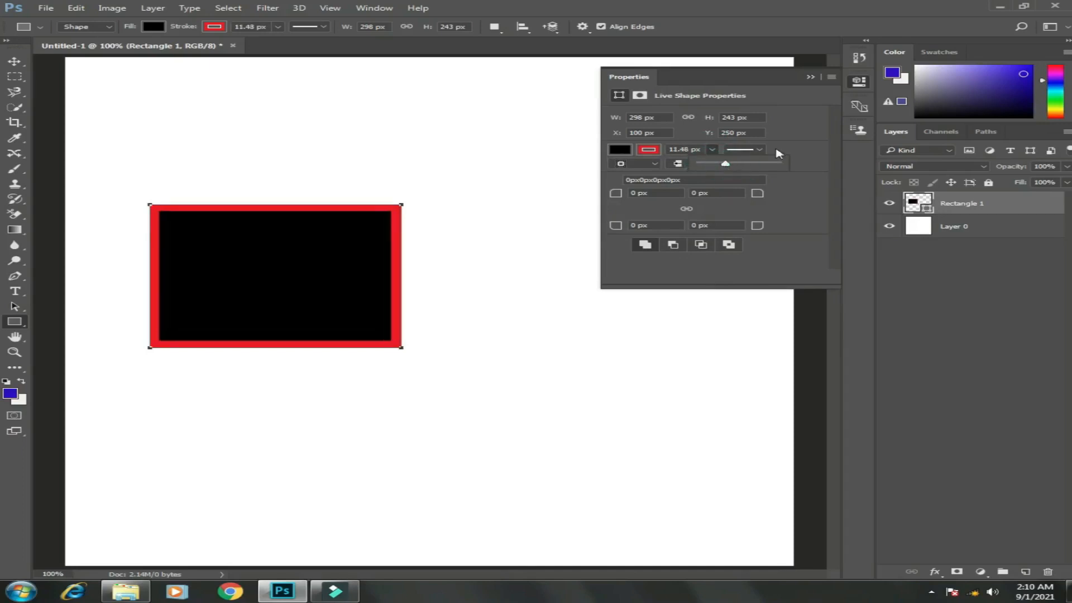
click(773, 81)
Apply the dashed line style to the rectangle's stroke and set the stroke width to 5 px.
click(761, 151)
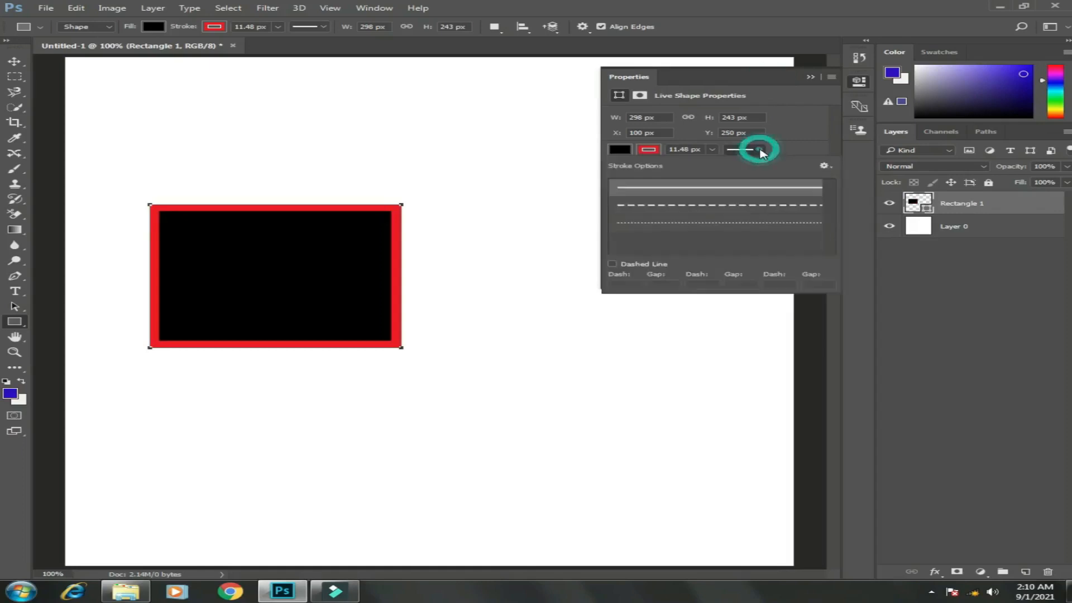
click(764, 205)
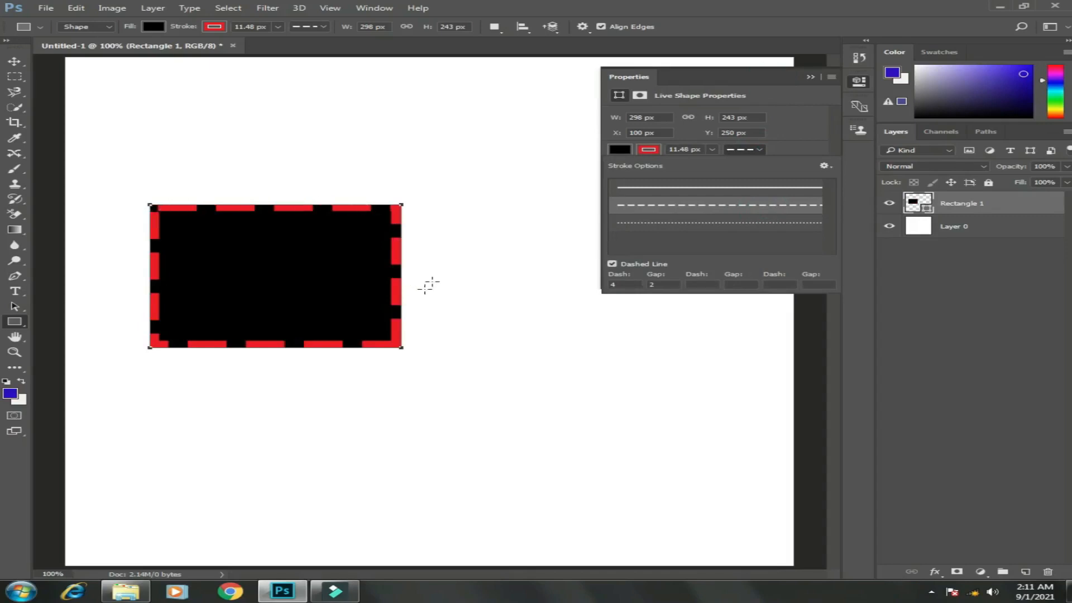
click(690, 150)
drag(690, 149, 670, 149)
text(3)
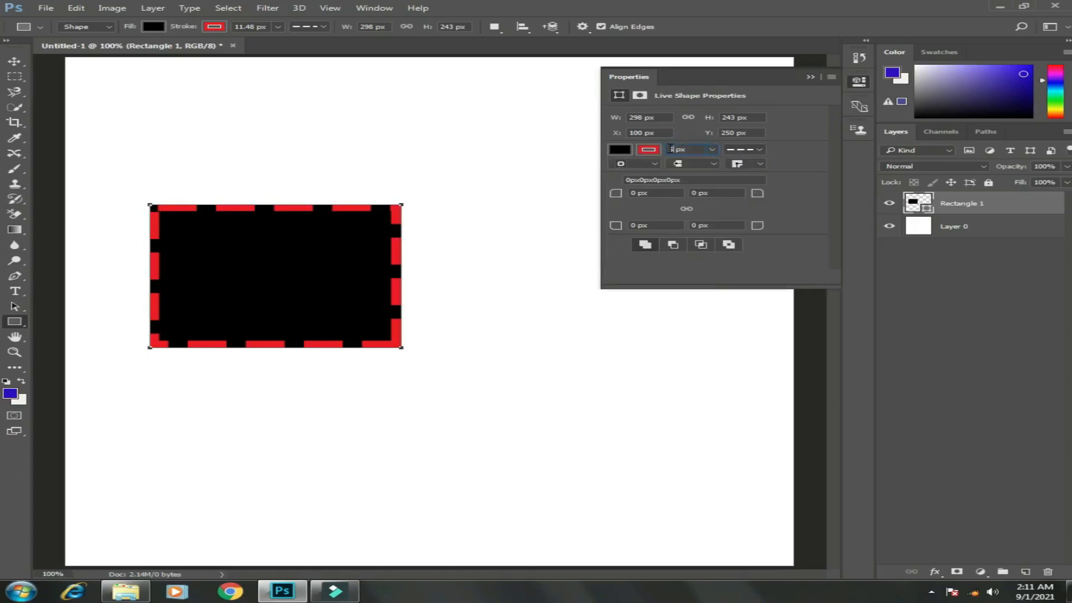
key(Return)
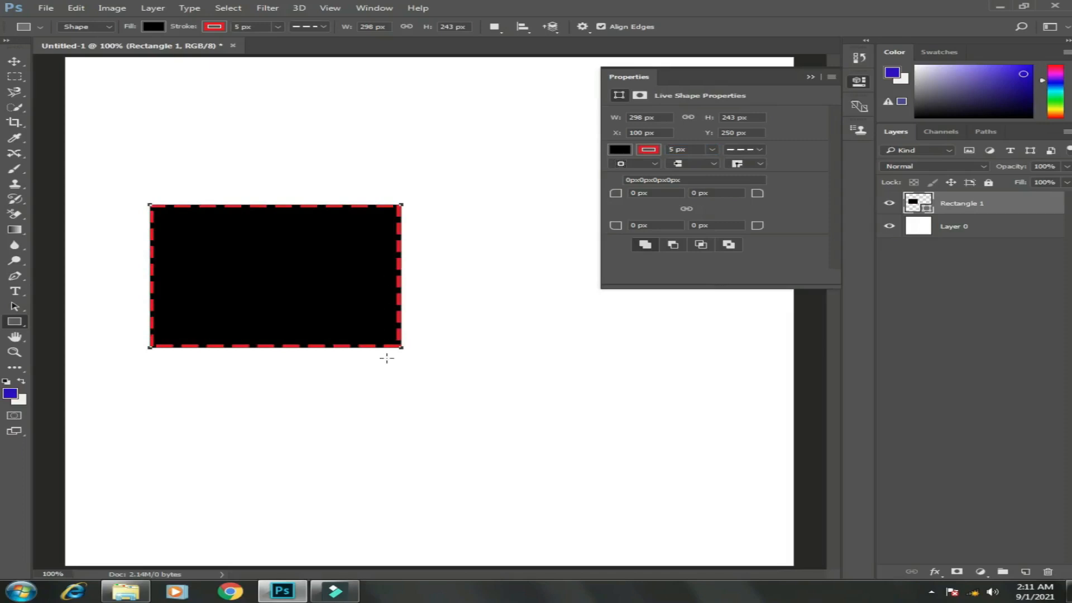
Switch the rectangle's stroke back to a solid line.
click(744, 149)
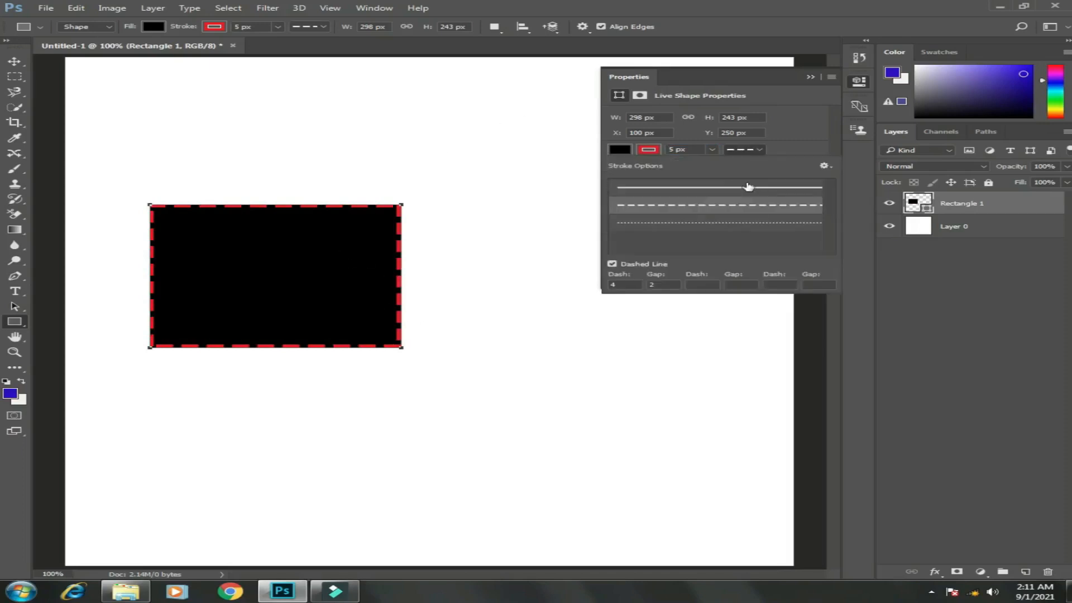
click(746, 189)
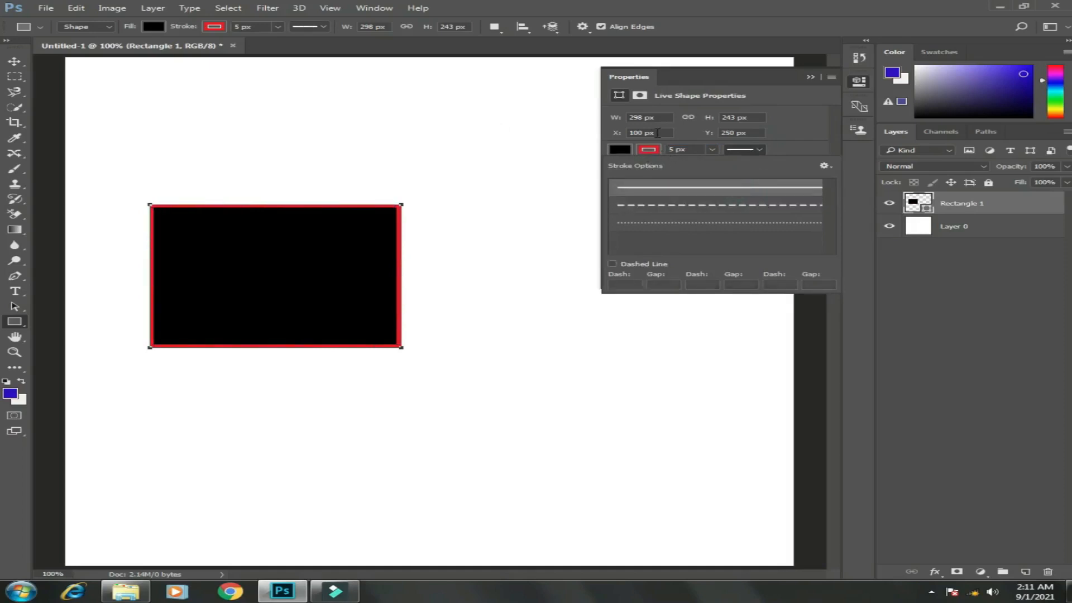
click(658, 137)
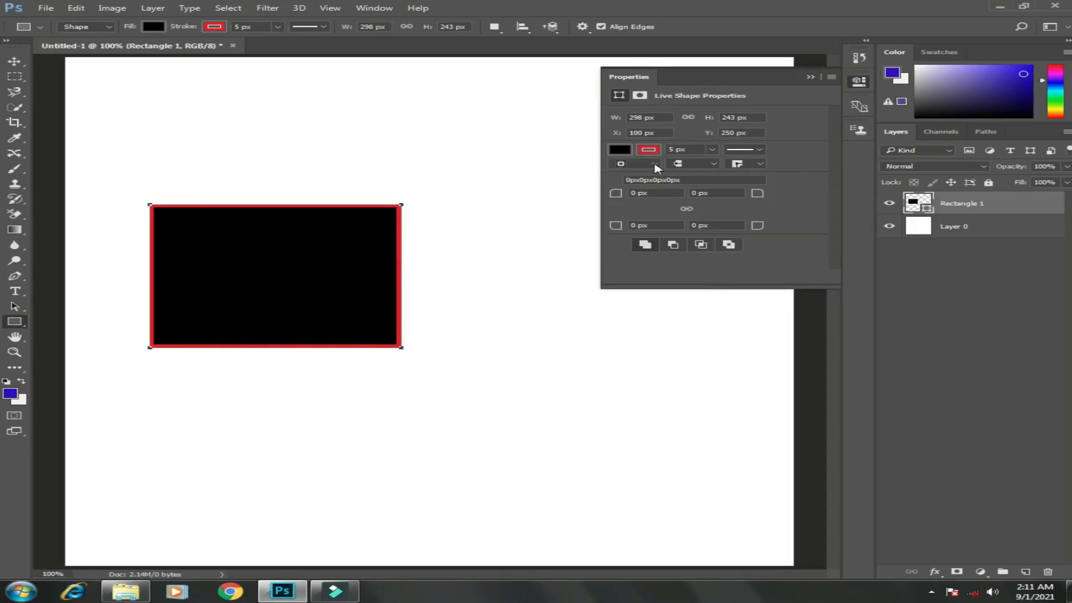
Try the center alignment for the rectangle's stroke, and set the alignment to outside.
click(655, 164)
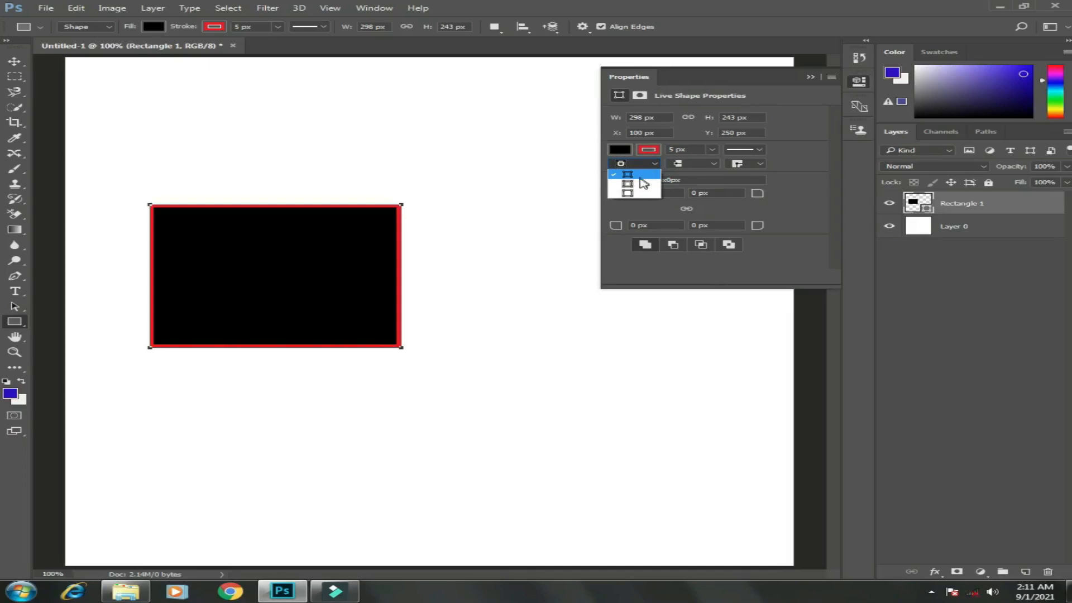
click(643, 183)
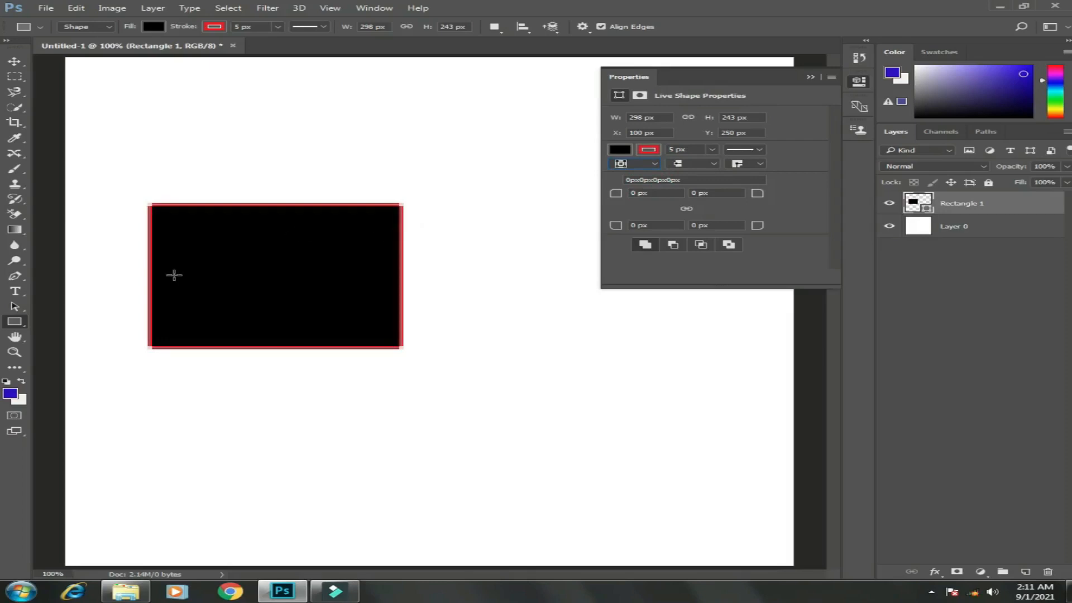
click(645, 164)
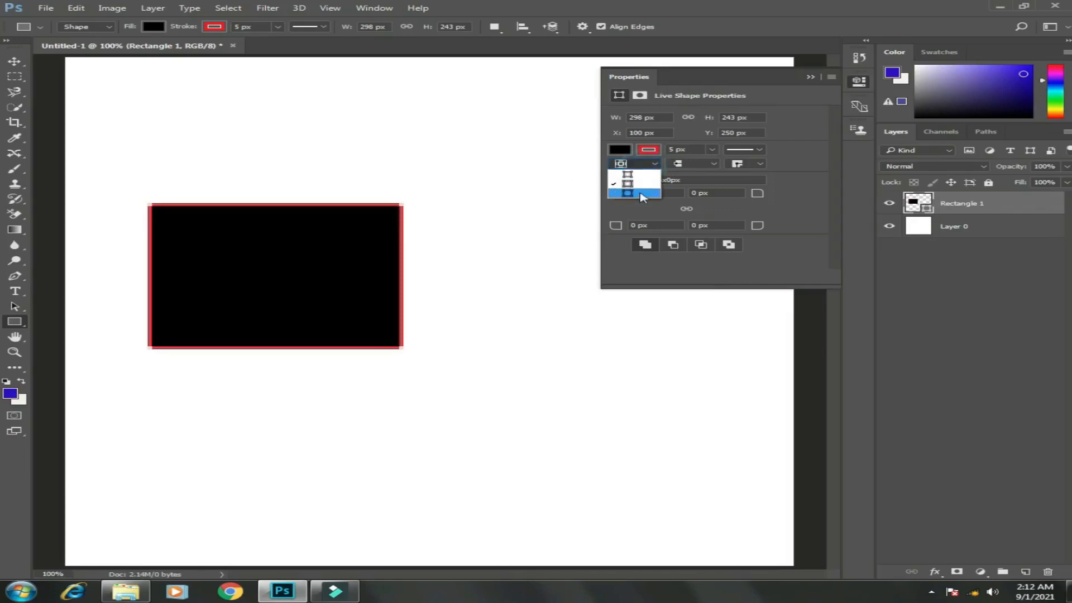
click(644, 194)
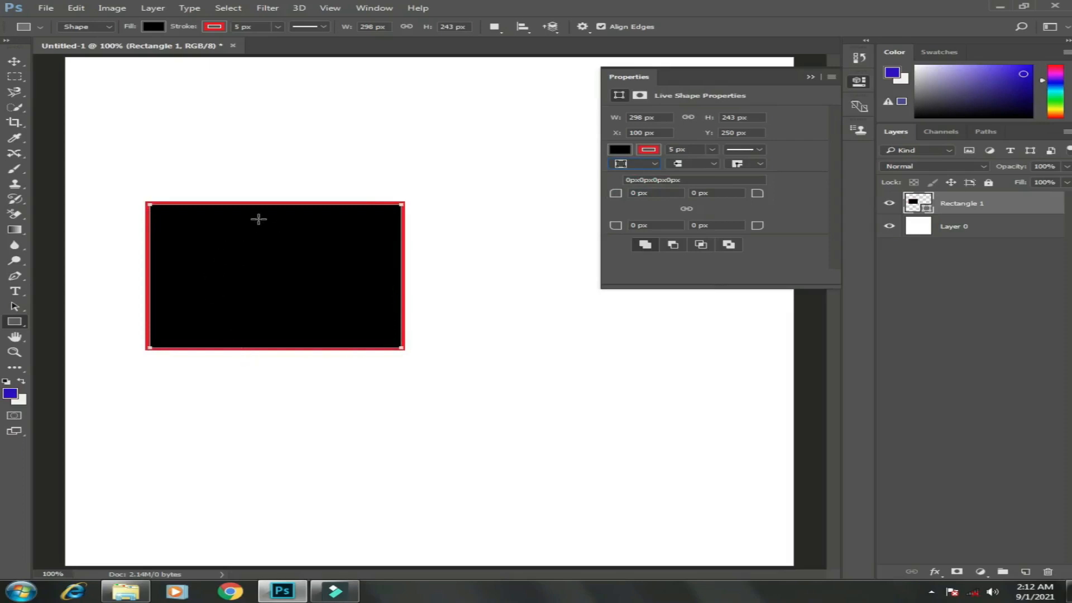
Try the round and bevel corner joins on the rectangle's stroke.
click(757, 166)
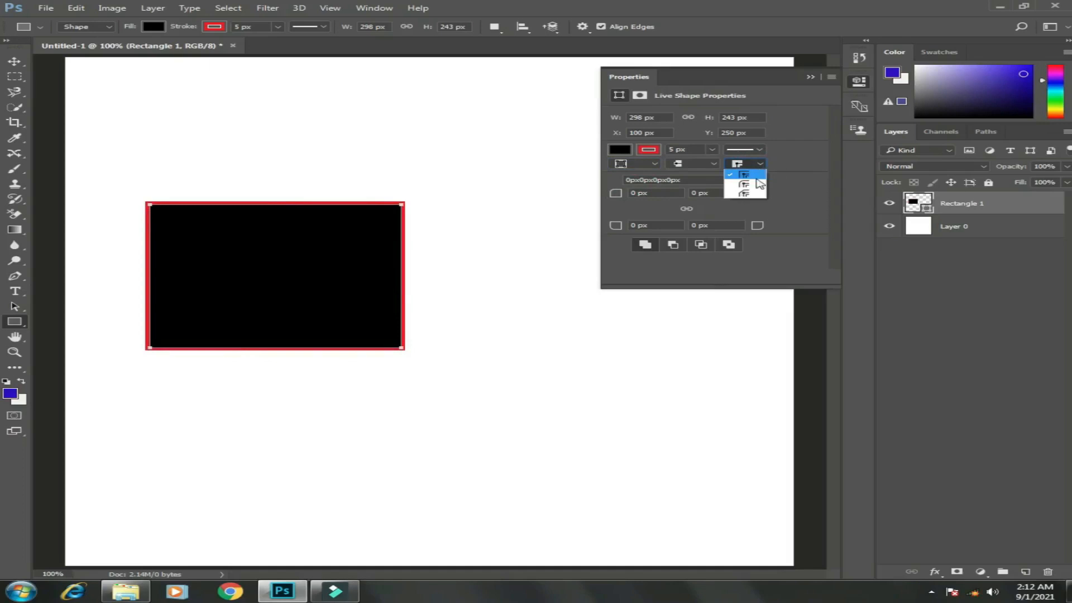
click(744, 184)
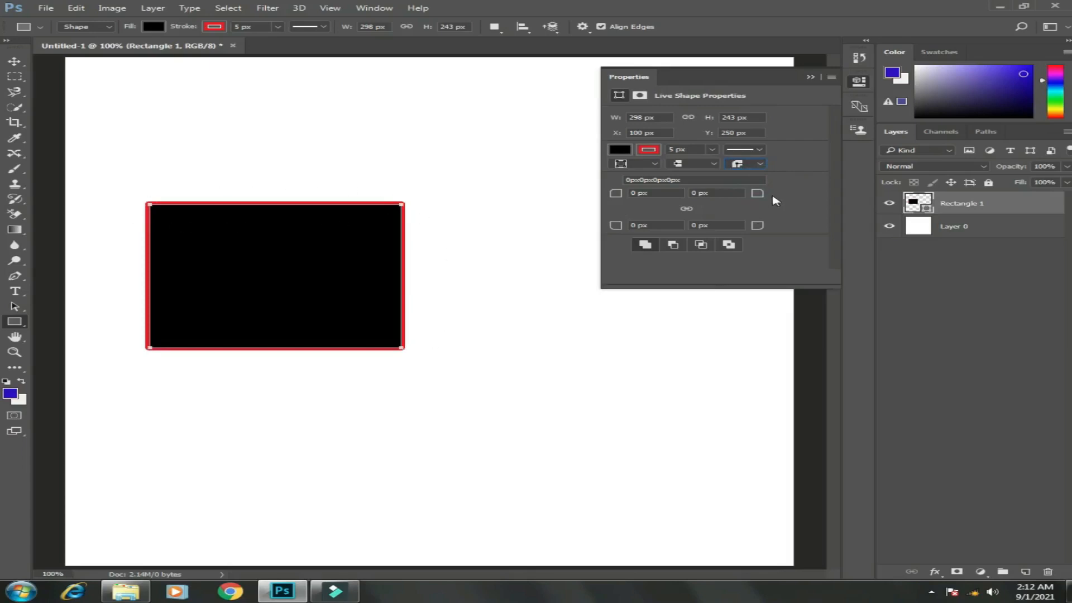
click(758, 163)
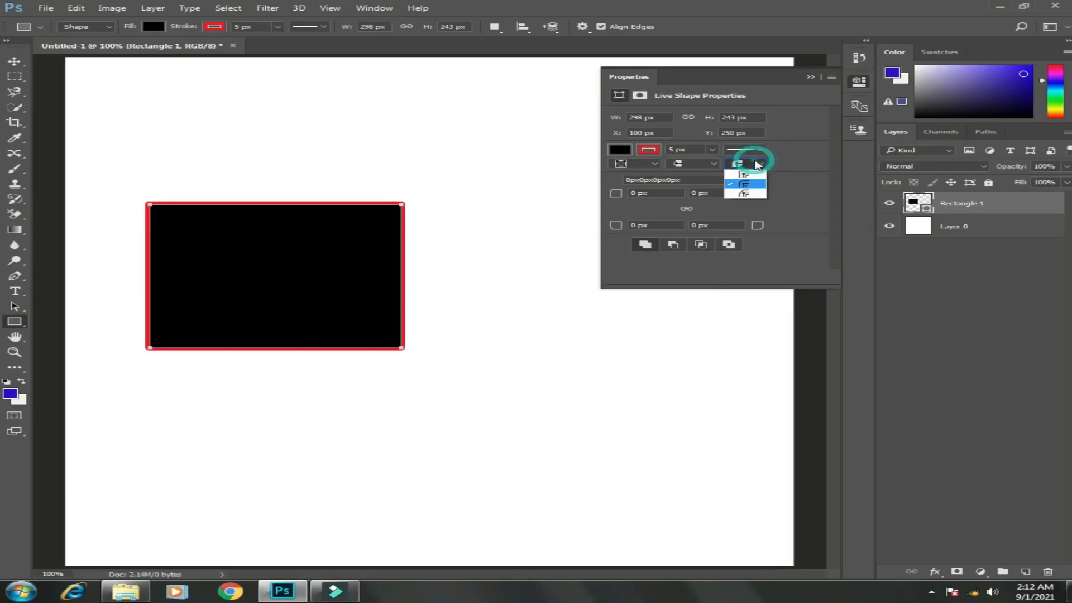
click(757, 194)
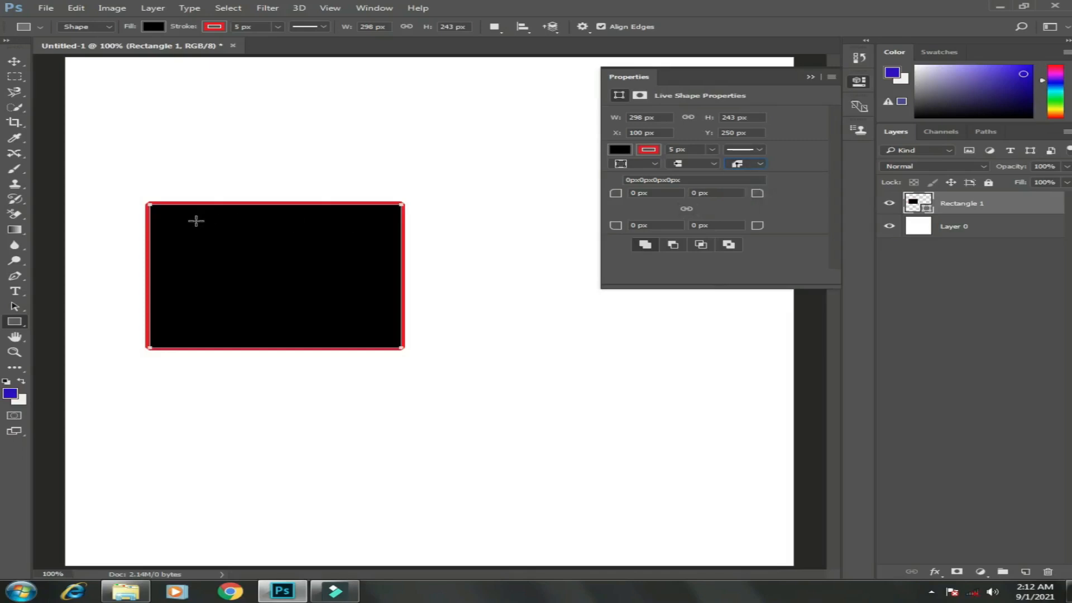
Compare the bevel and round joins close up at the rectangle's corners, and set the stroke's corner join to miter.
click(14, 353)
drag(304, 268, 364, 260)
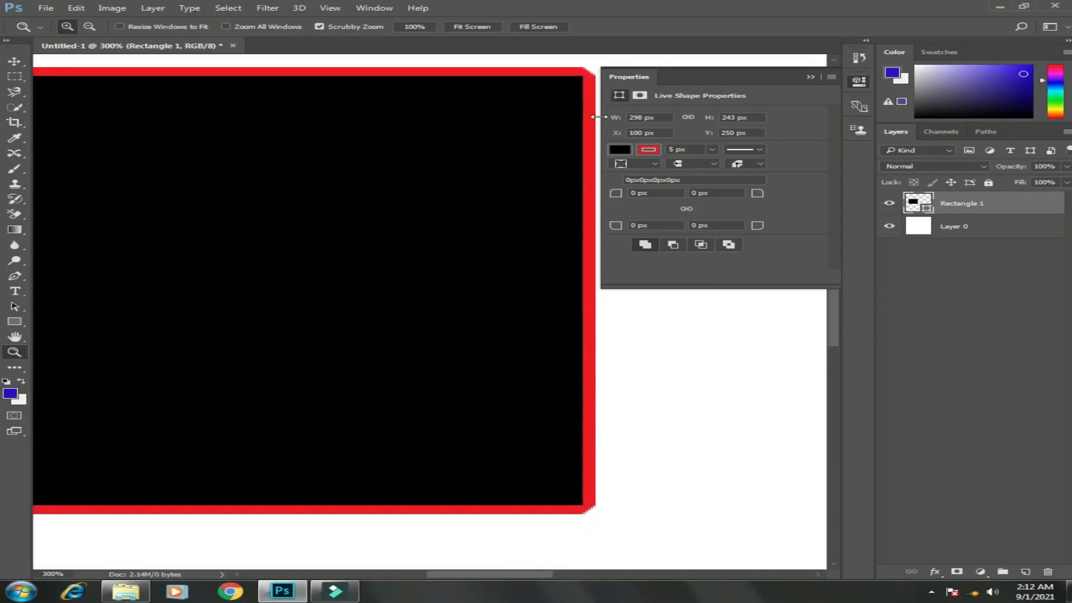
click(746, 164)
click(745, 184)
click(760, 164)
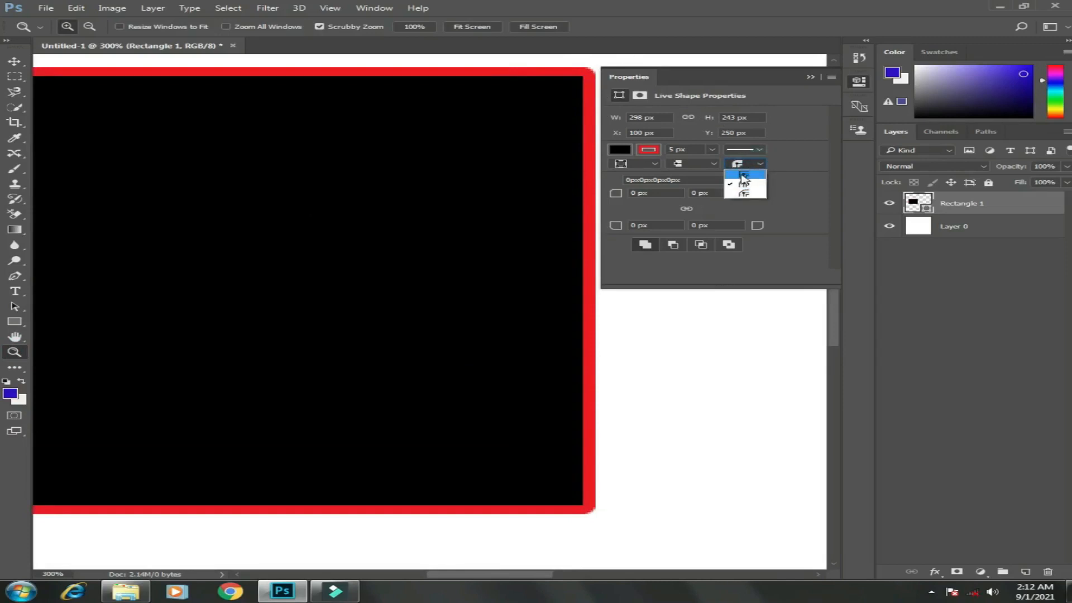
click(743, 175)
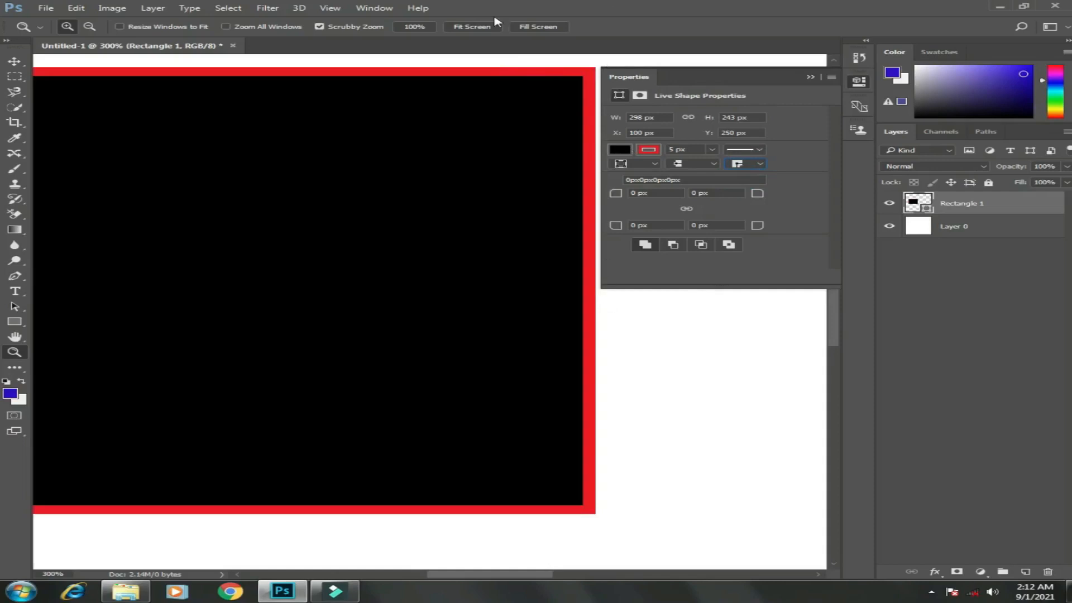
click(23, 353)
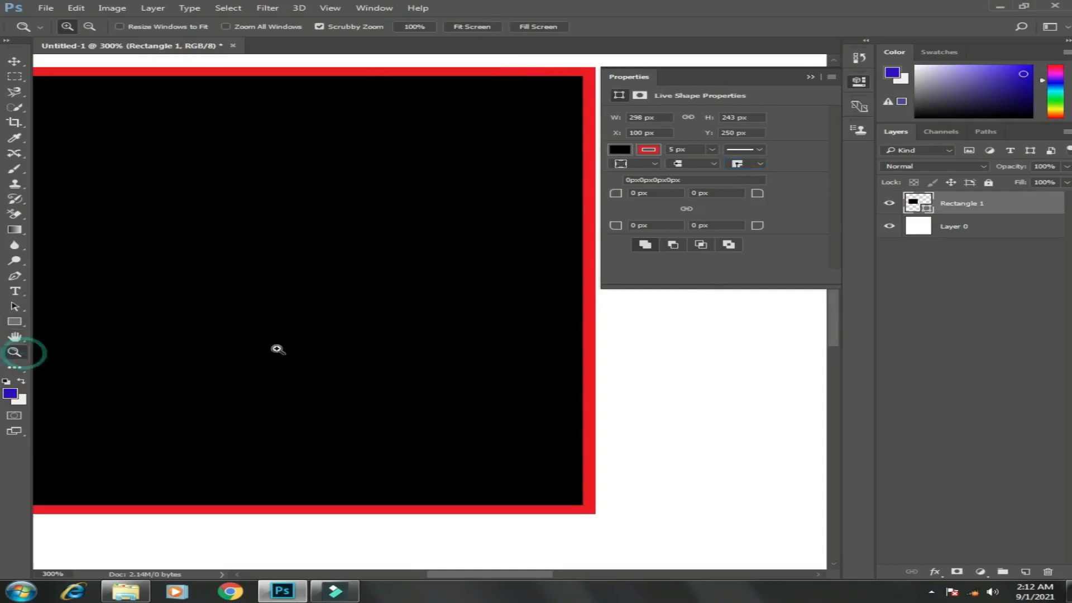
alt+click(358, 341)
alt+click(361, 341)
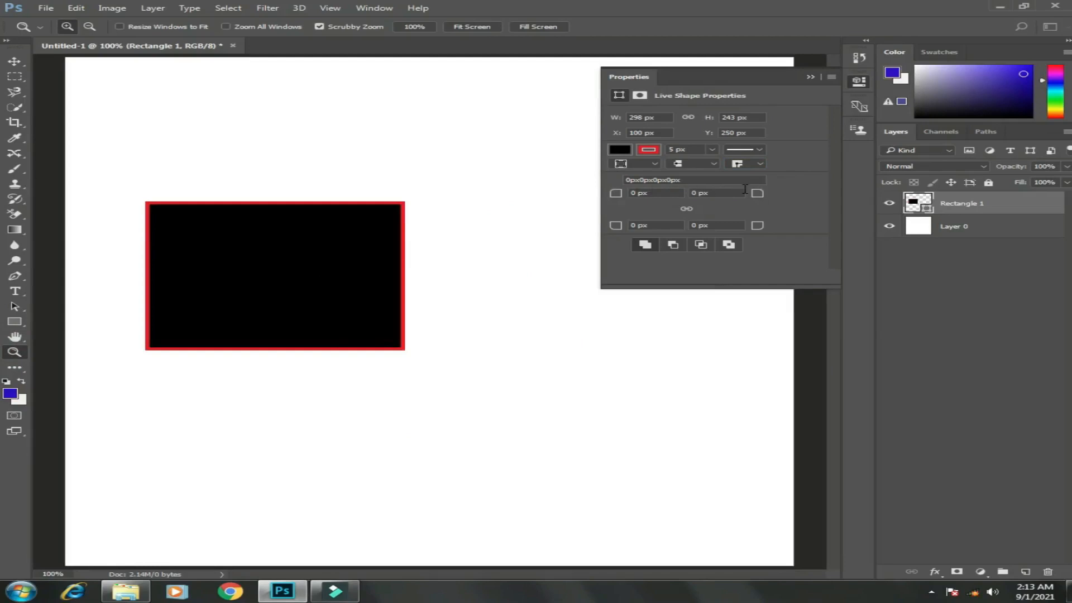
Try a linked 50 px corner radius on all four corners of the rectangle, and undo it.
click(636, 194)
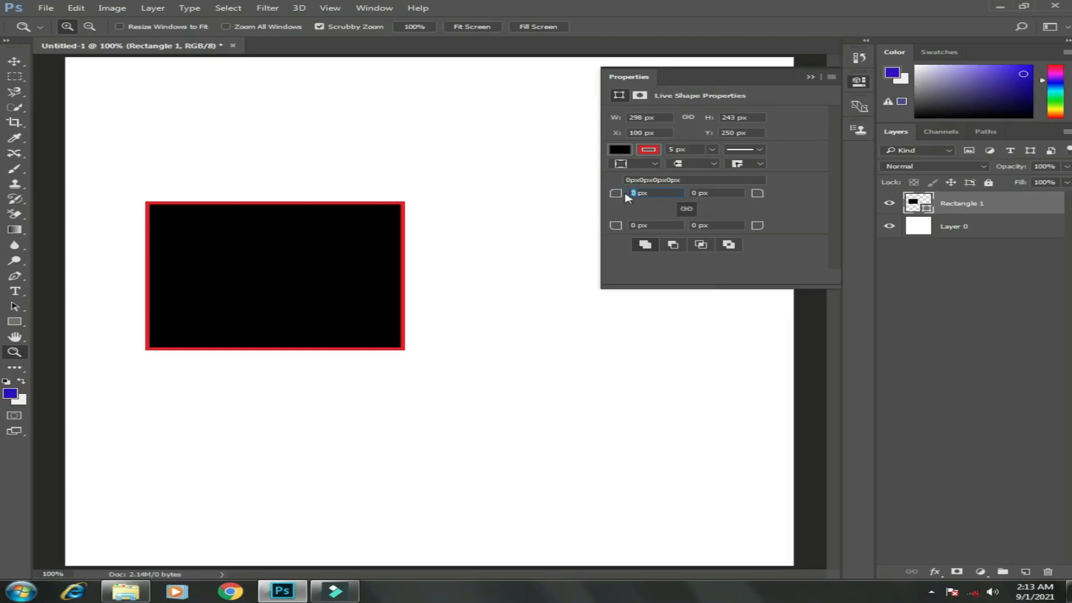
text(50)
key(Return)
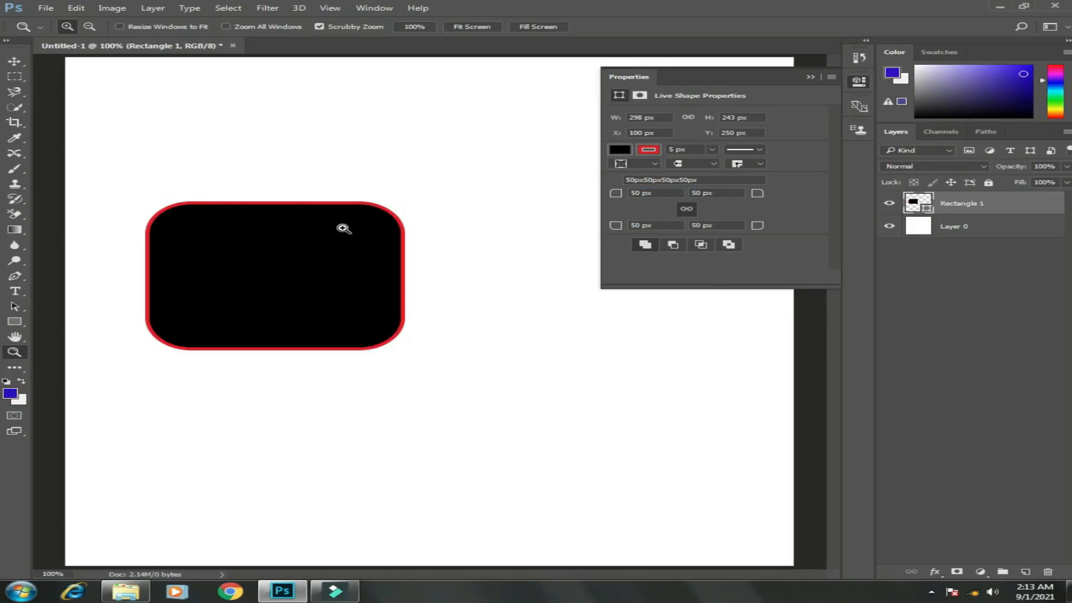
key(ctrl+z)
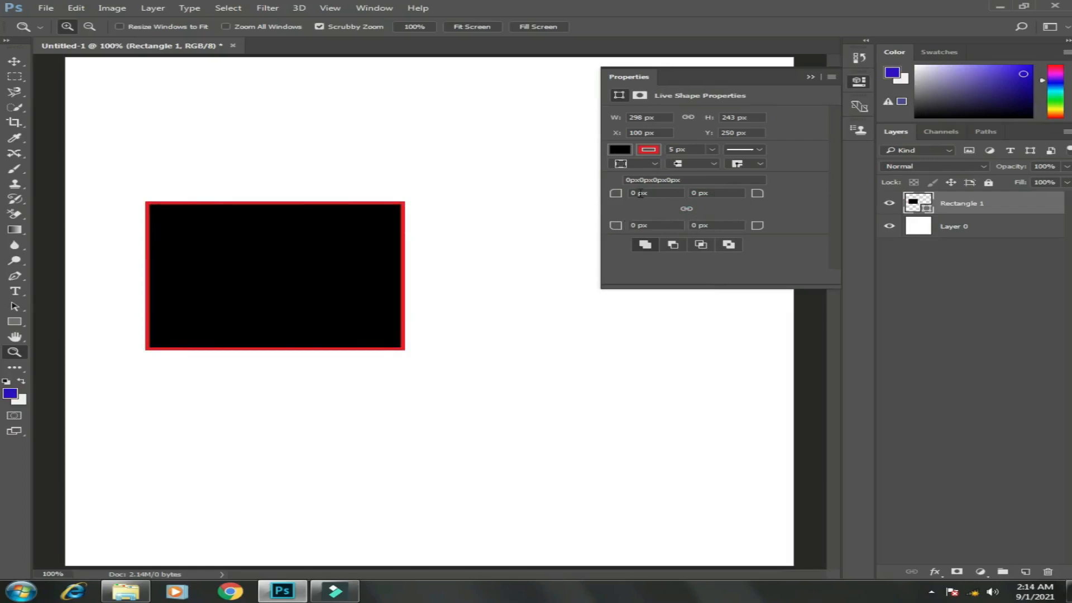
Try an unlinked 50 px radius on only the rectangle's top-left corner, and undo it.
click(635, 195)
text(50)
key(Return)
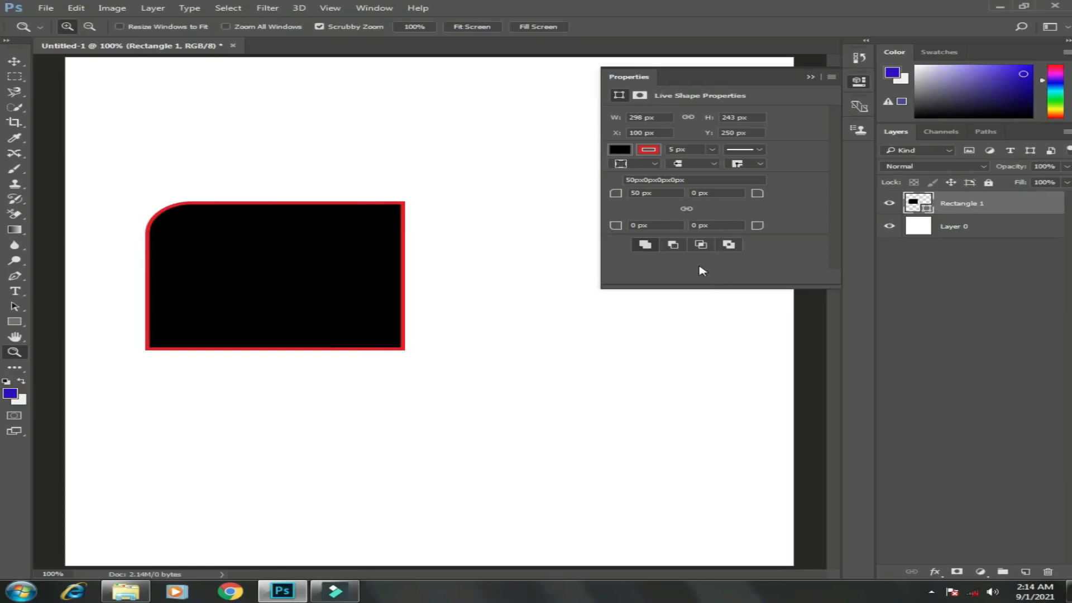
key(ctrl+z)
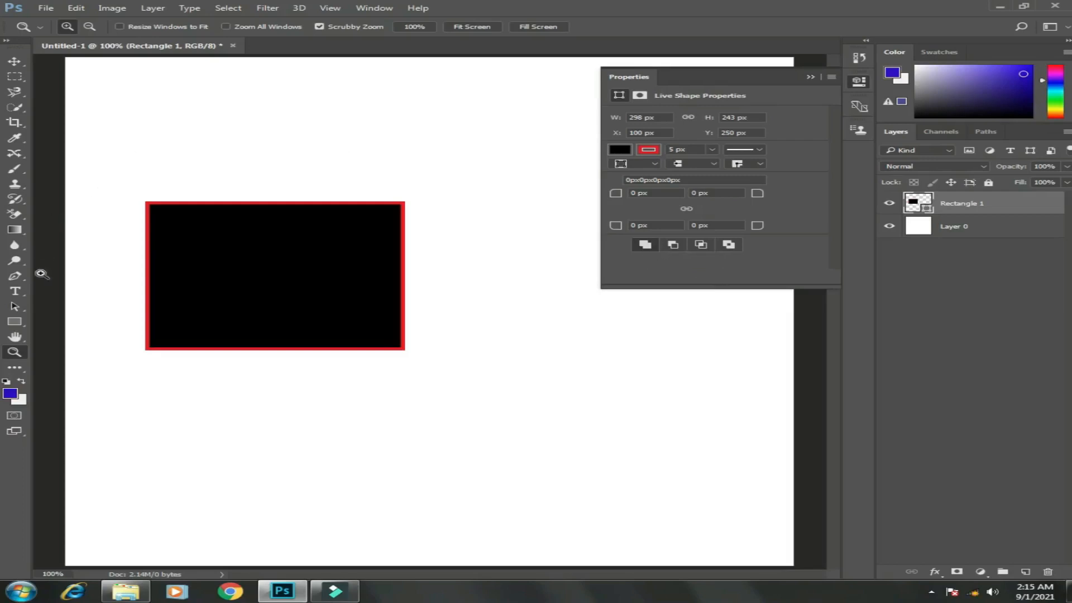
With the Ellipse tool, add four circles overlapping the rectangle's edges, about 102 px at the top, 80 px at the right and 104 px at the left.
click(22, 326)
right_click(23, 328)
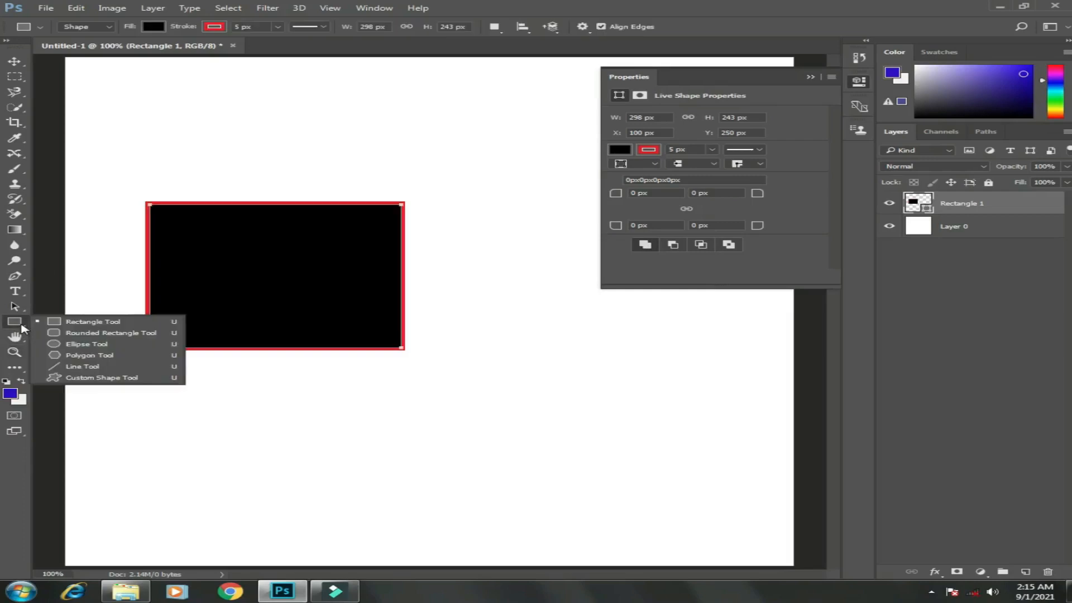
click(71, 343)
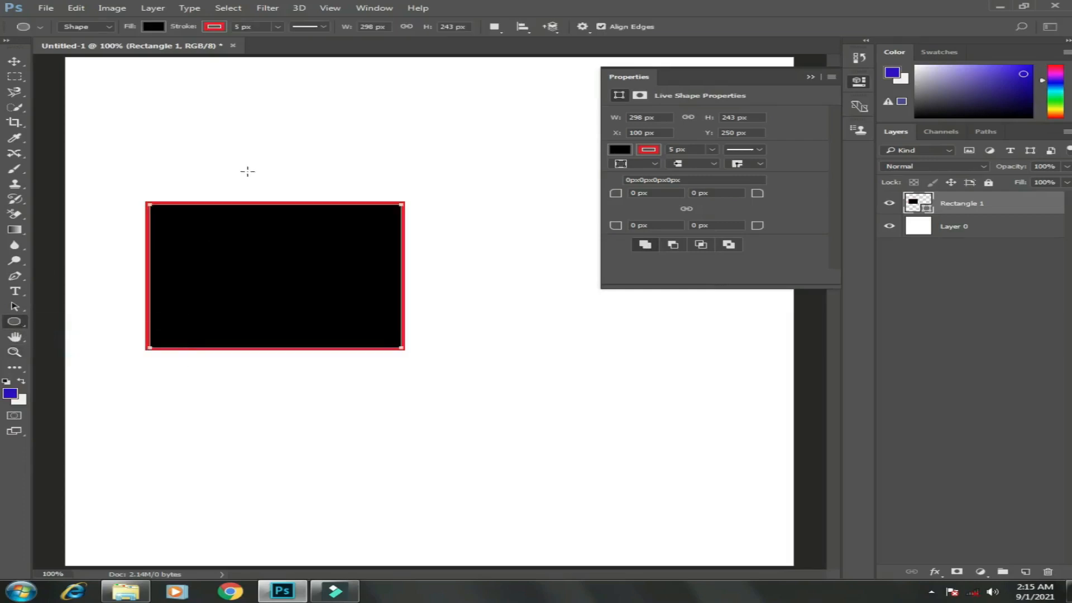
key(shift)
drag(231, 160, 319, 256)
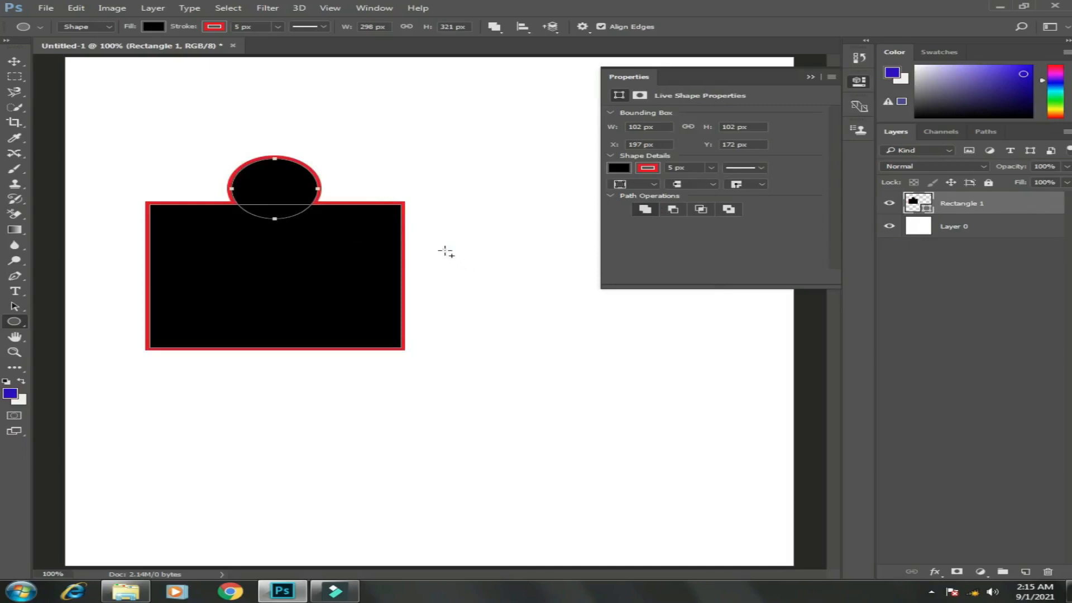
drag(445, 249, 340, 298)
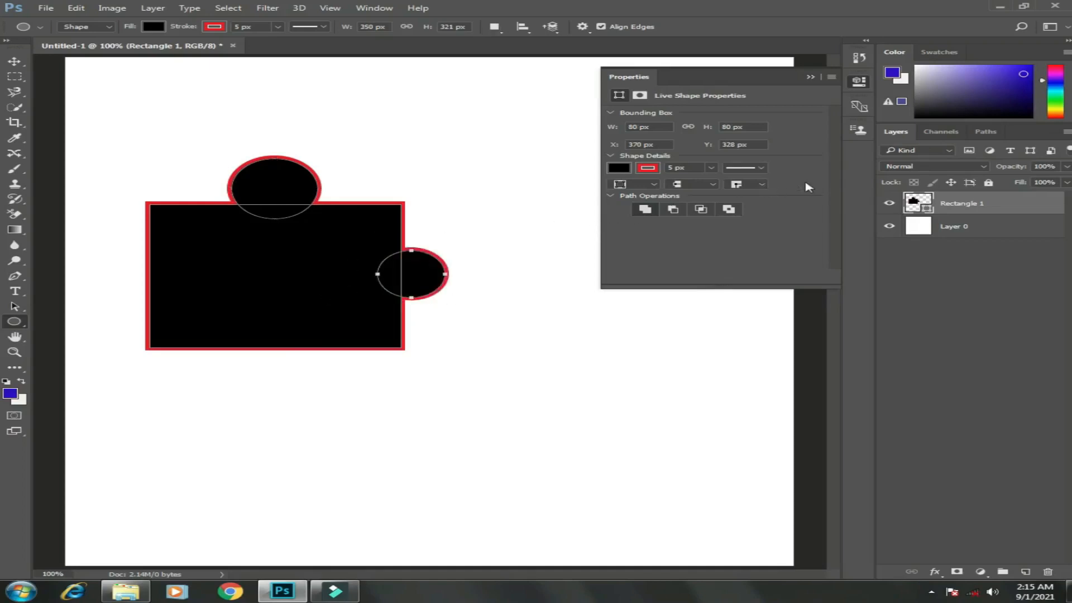
drag(310, 377, 263, 321)
drag(100, 241, 191, 306)
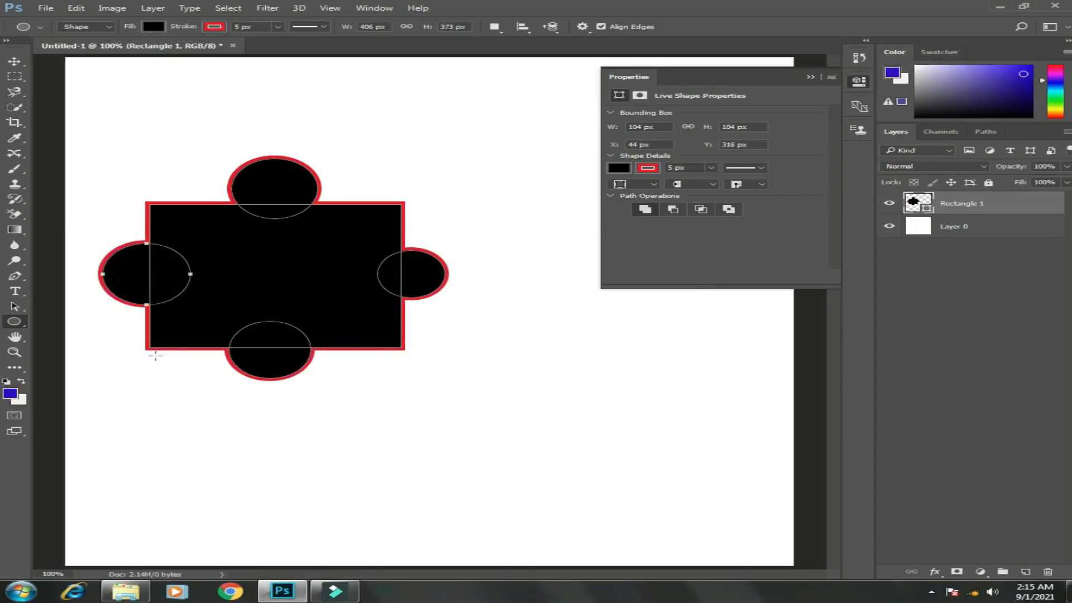
Delete the combined rectangle layer and draw a blue ellipse shape about 199 by 219 px with the Ellipse tool.
click(14, 61)
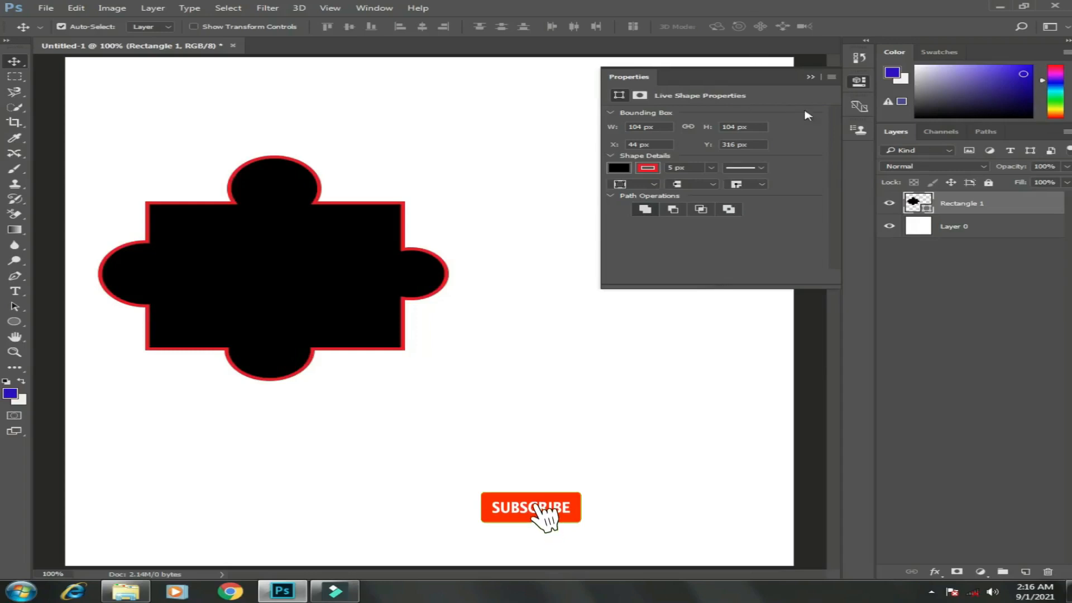
drag(969, 205, 1047, 572)
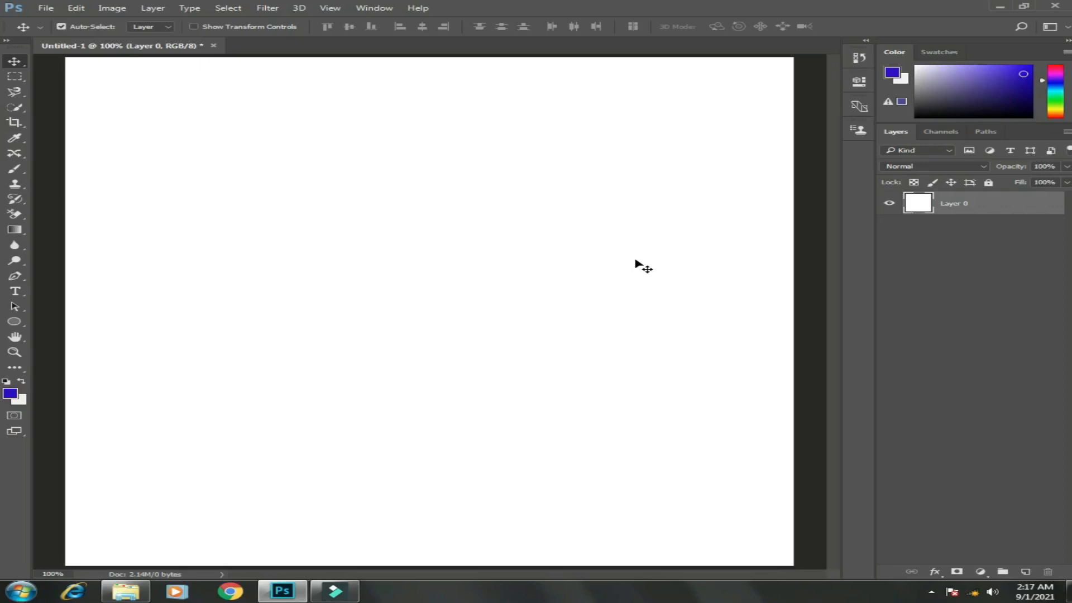
click(14, 322)
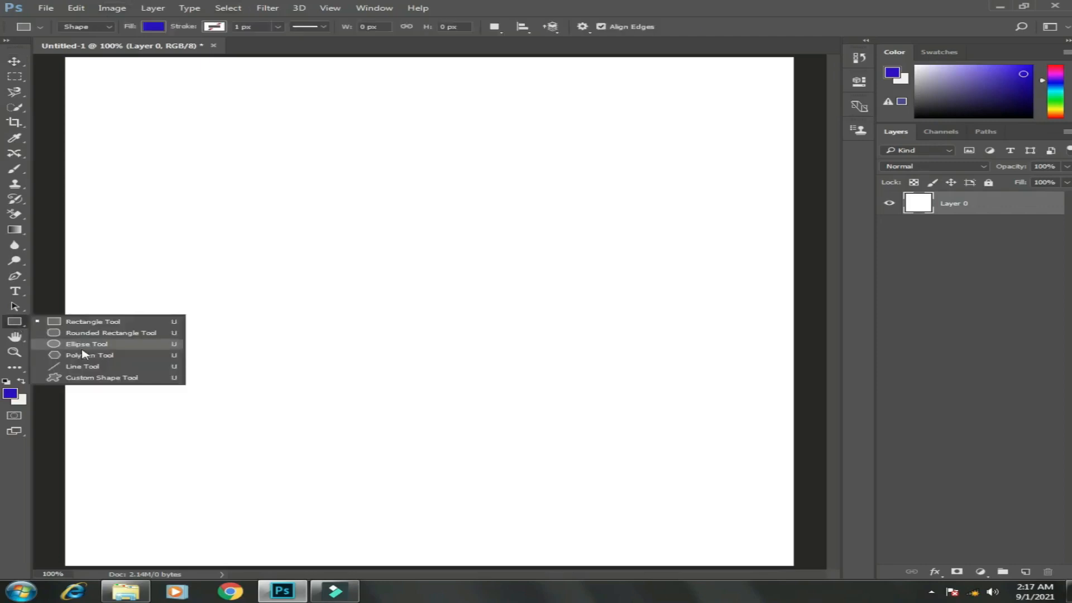
click(85, 349)
drag(206, 273, 374, 402)
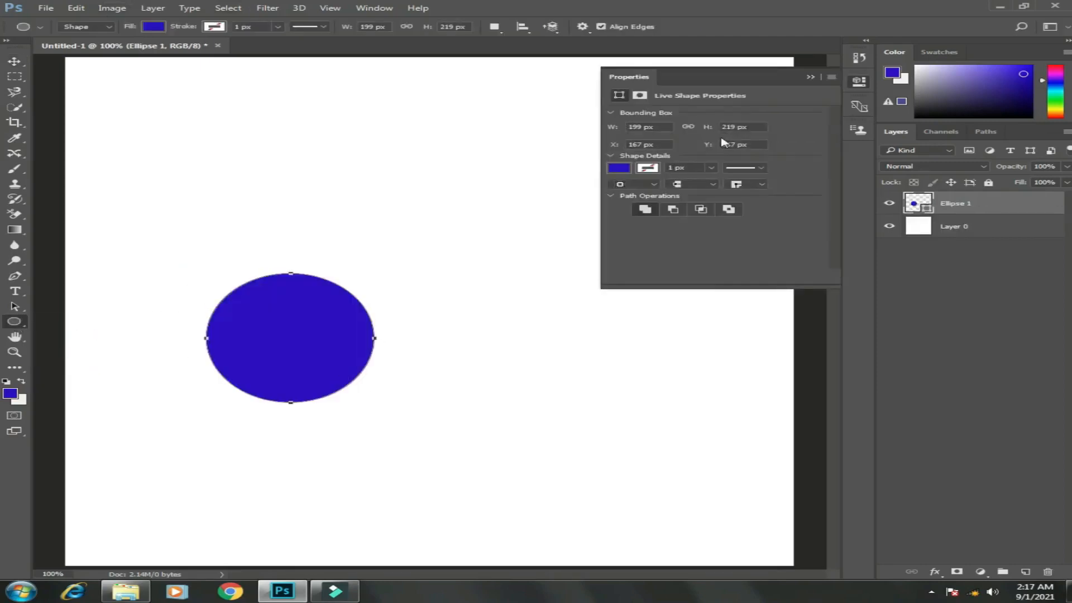
click(811, 77)
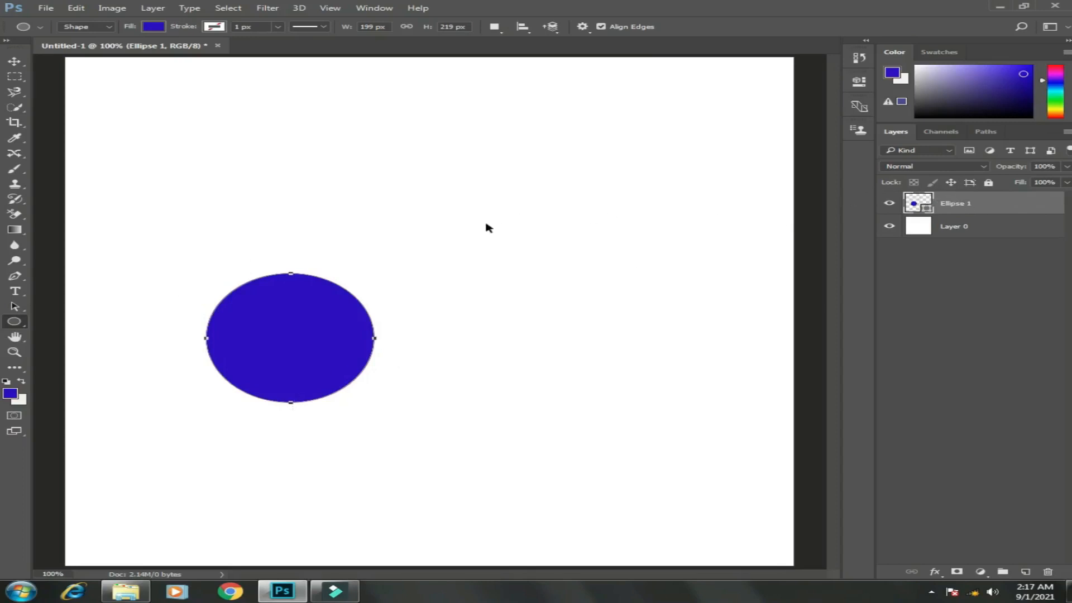
Enlarge the ellipse shape with Free Transform to about 226 by 260 px.
key(ctrl+t)
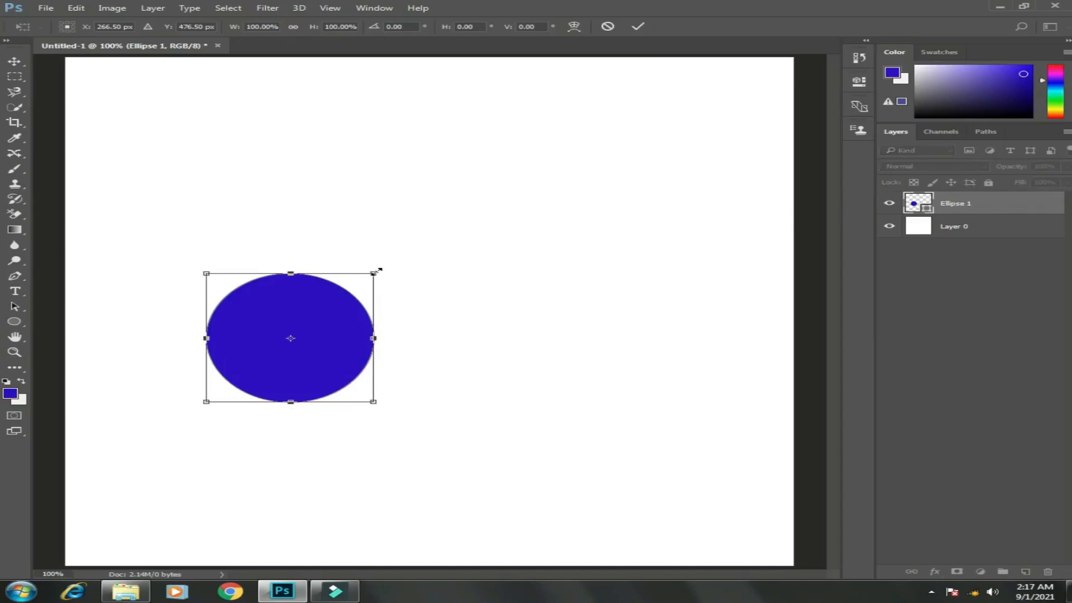
drag(374, 273, 400, 246)
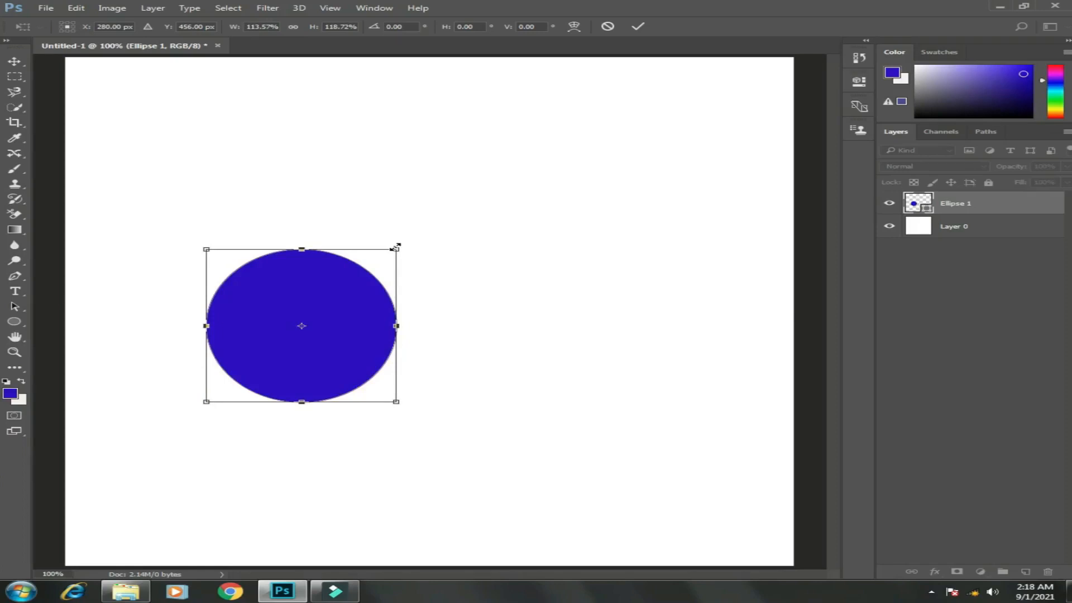
key(Return)
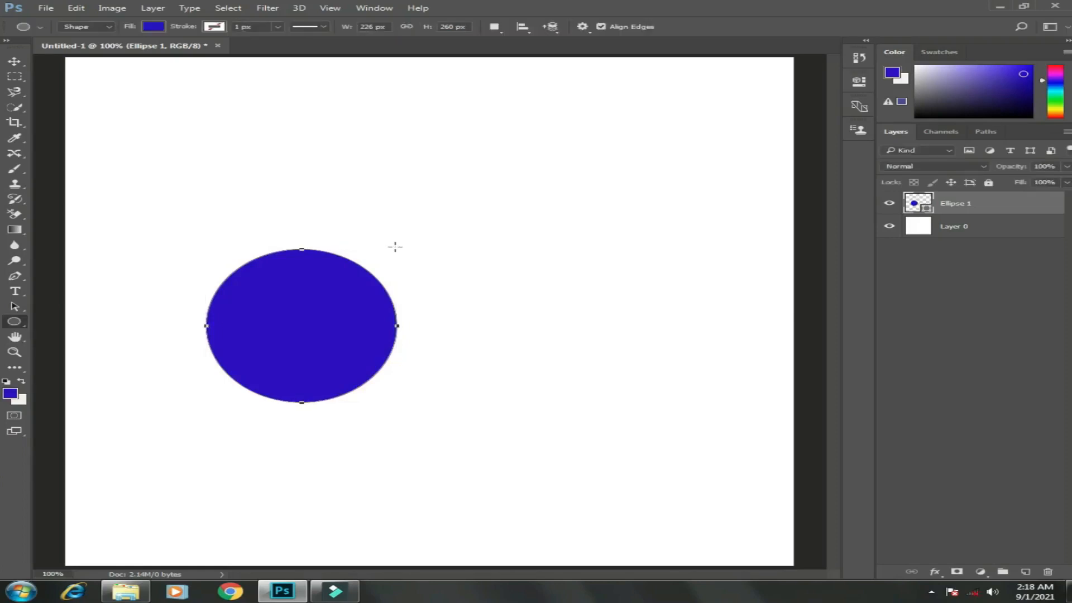
key(Return)
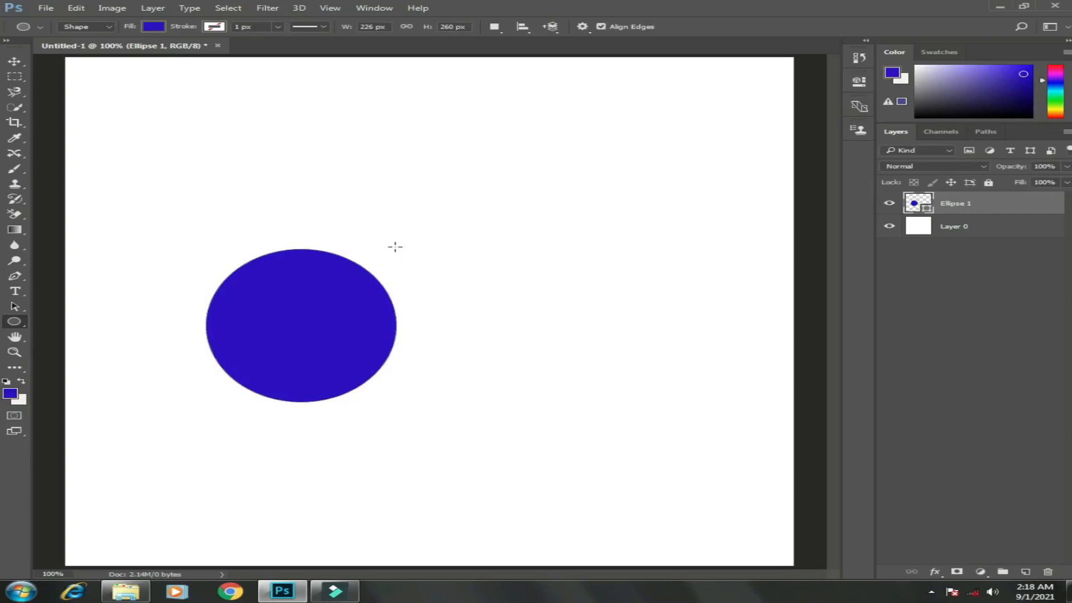
Replace the ellipse shape layer with a new empty layer and draw a large blue ellipse on it in Pixels mode.
drag(978, 204, 1045, 571)
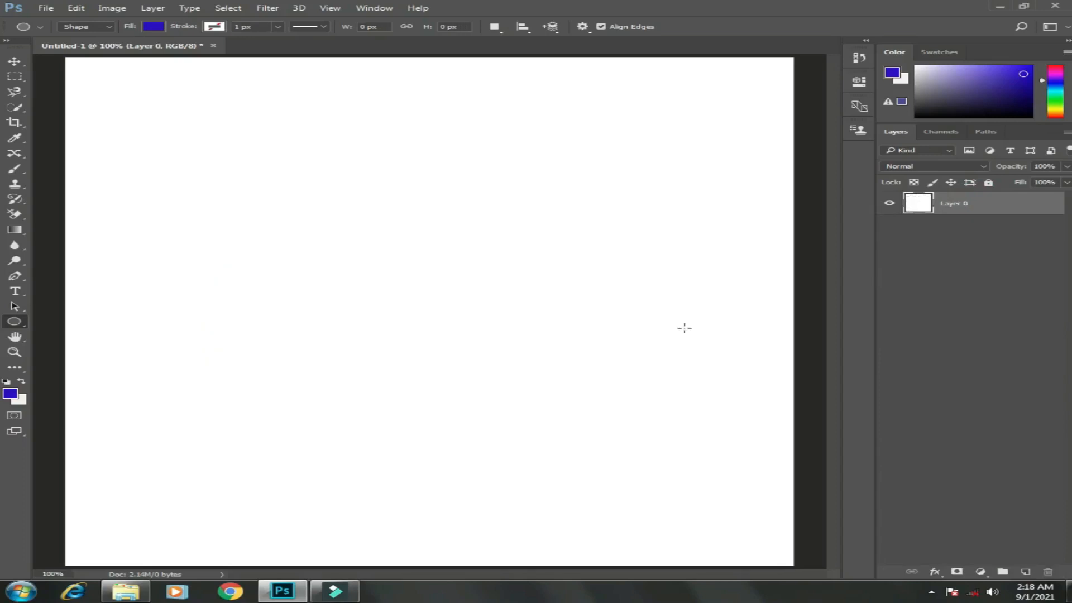
click(1026, 571)
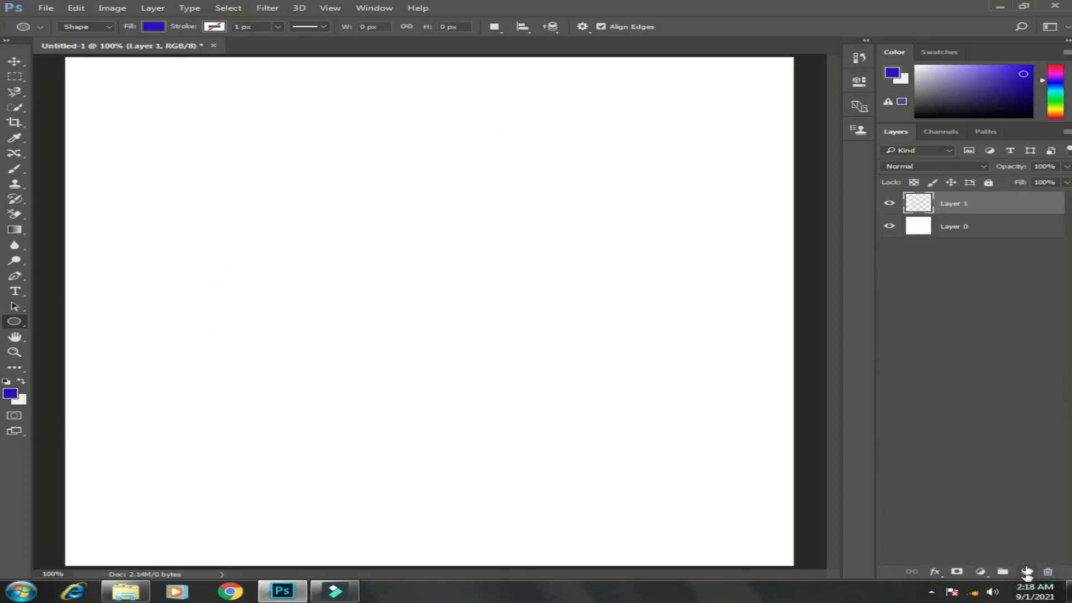
click(81, 28)
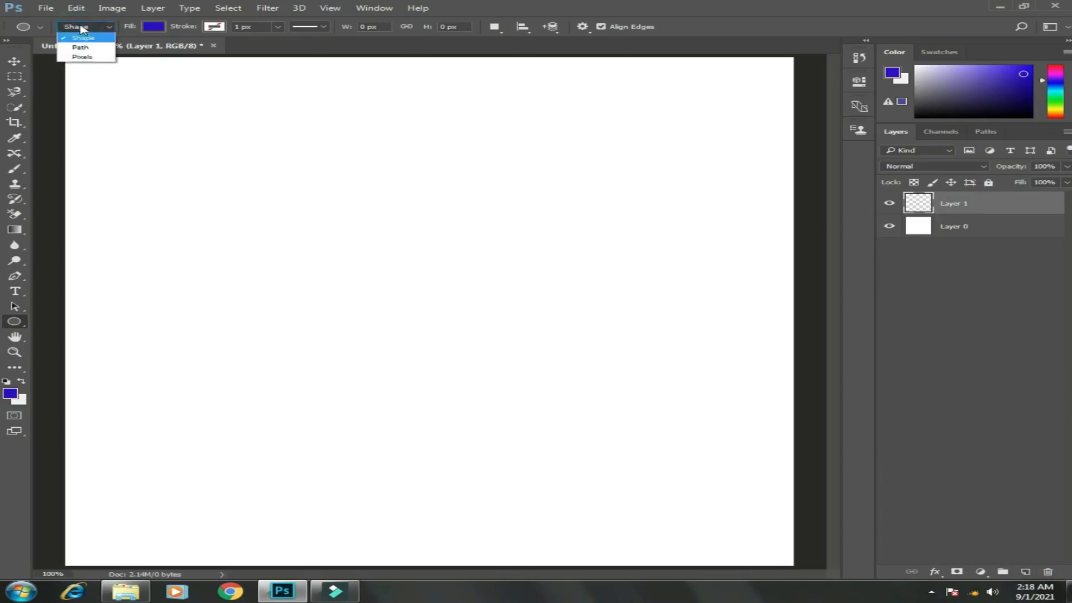
click(99, 58)
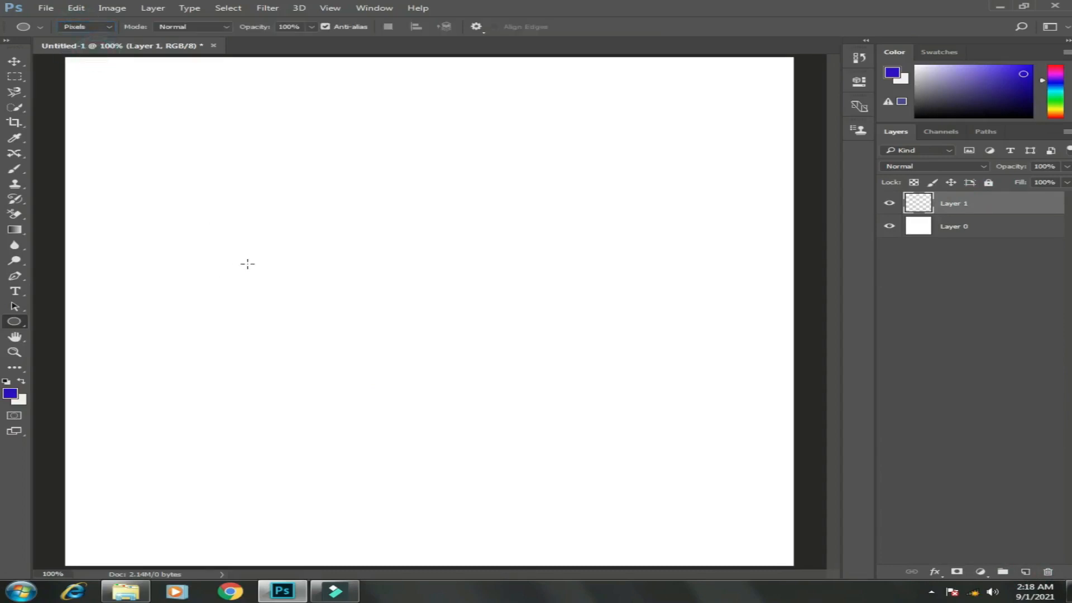
drag(213, 239, 424, 397)
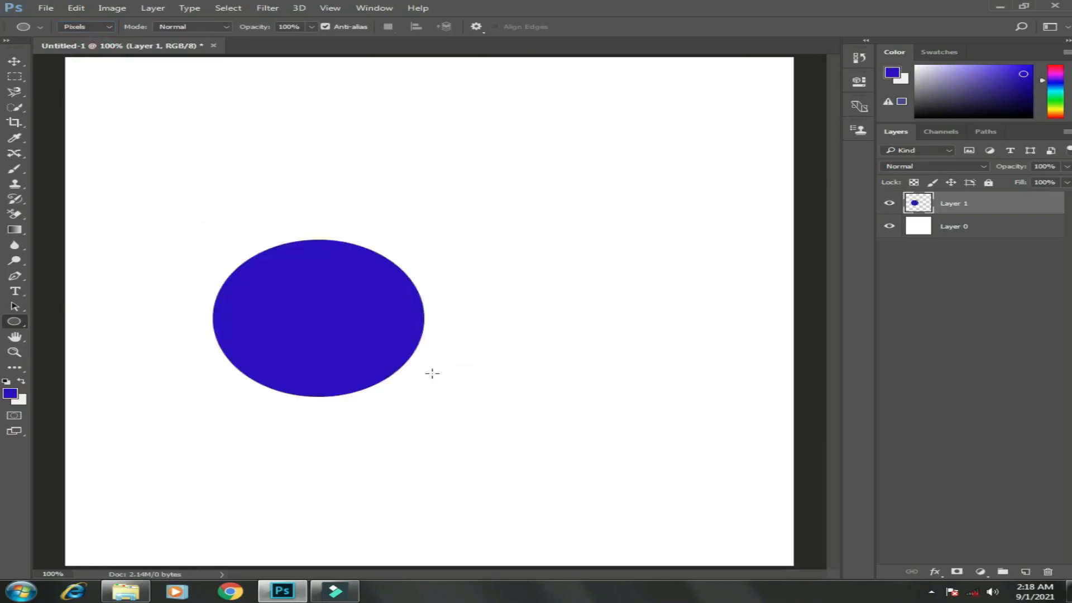
Shrink the pixel ellipse with Free Transform to about 8% width and 8.6% height.
key(ctrl+t)
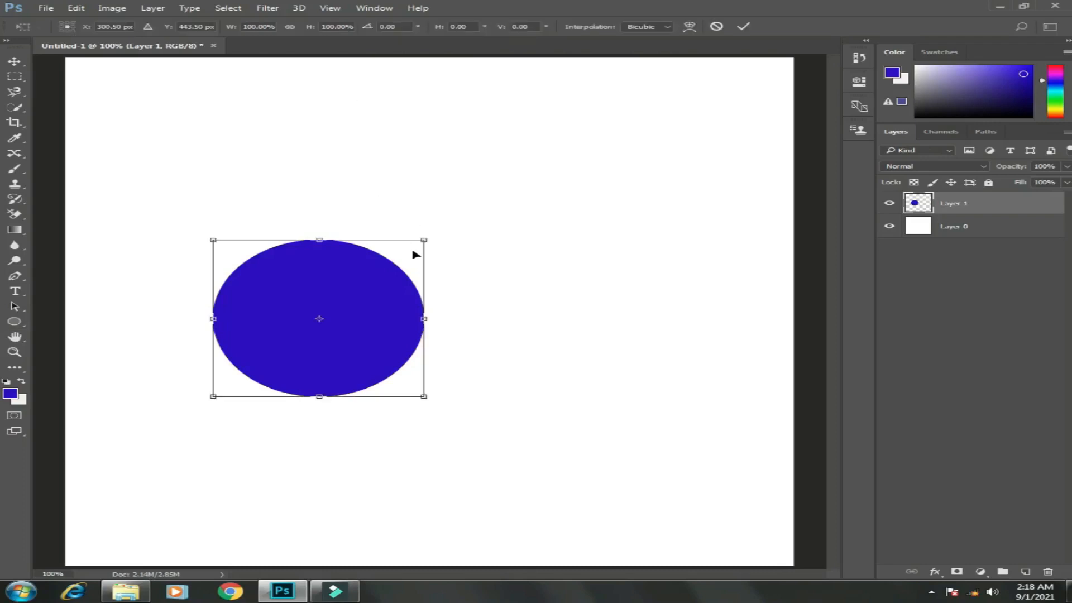
drag(426, 240, 232, 382)
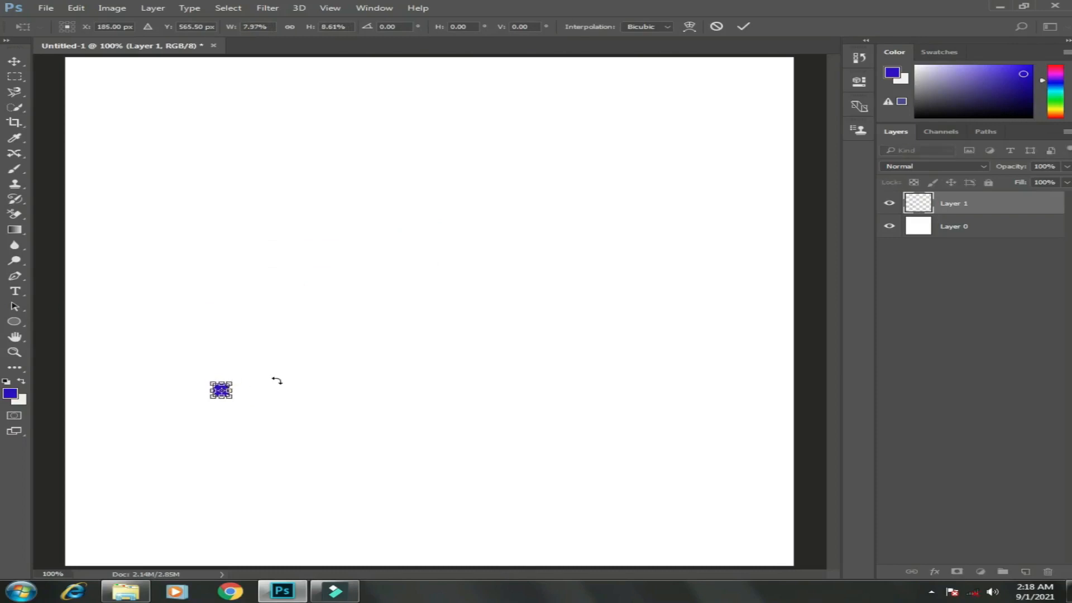
key(Return)
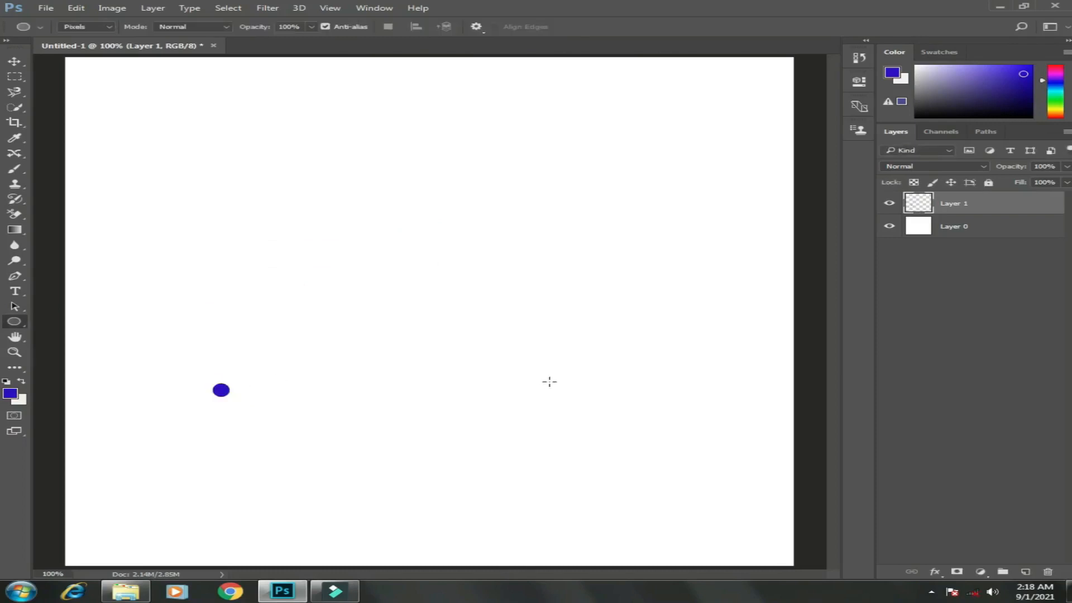
Try to scale the tiny pixel ellipse back up with Free Transform, and undo the enlargement.
key(ctrl+t)
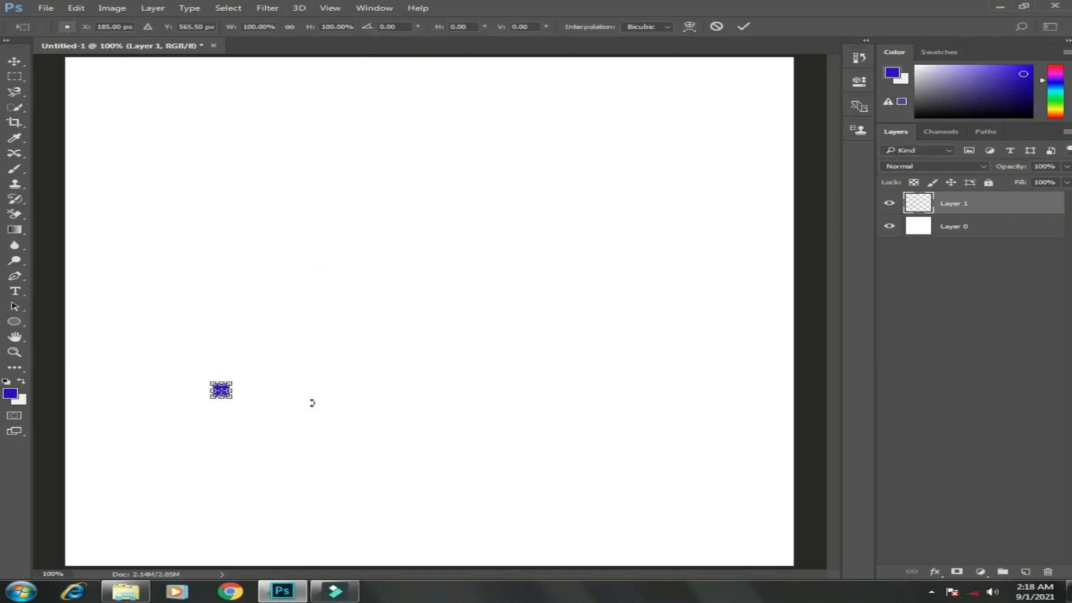
drag(230, 383, 494, 210)
key(Return)
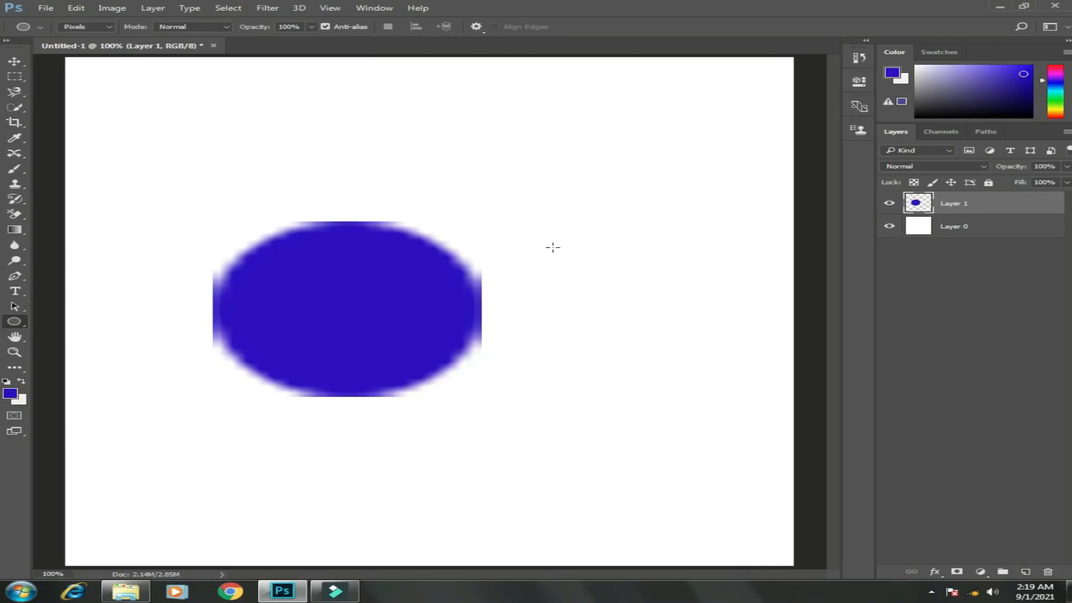
key(ctrl+z)
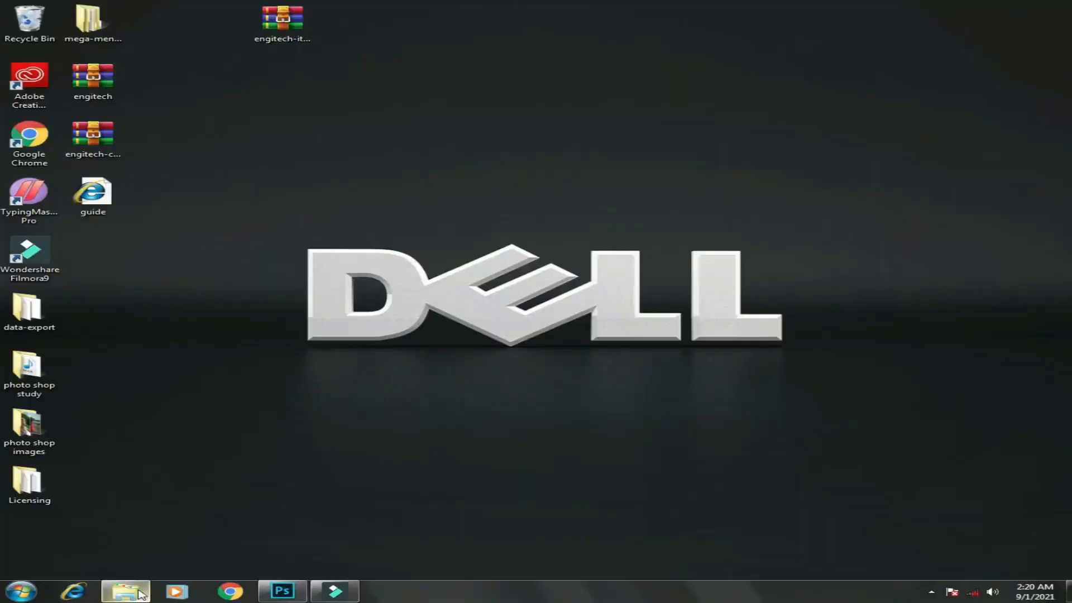
Place the landscape image "background (20)" from the file browser into the document and commit it.
click(140, 592)
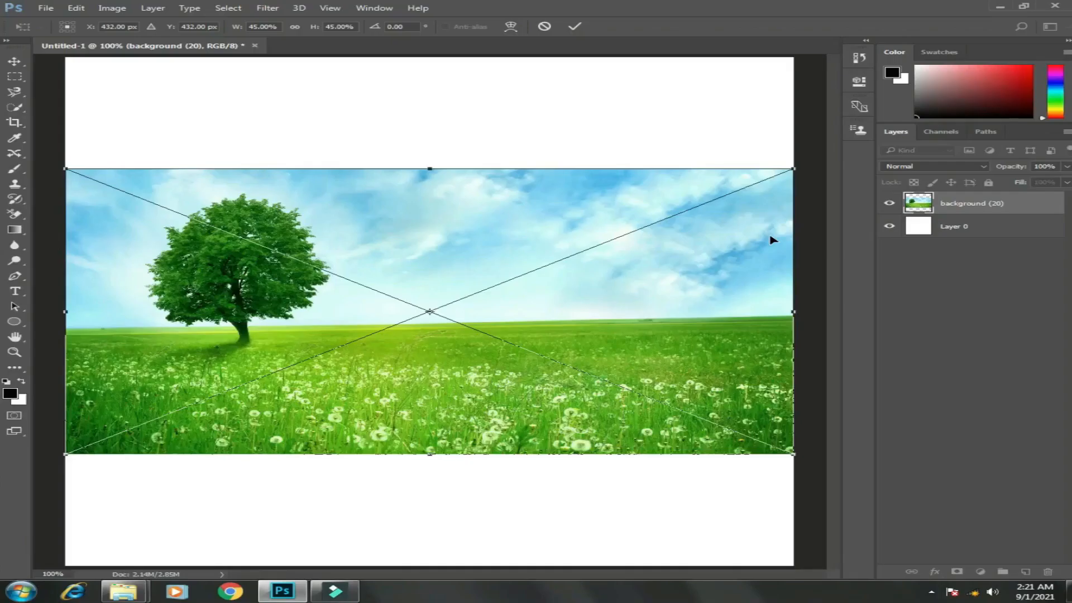
key(u)
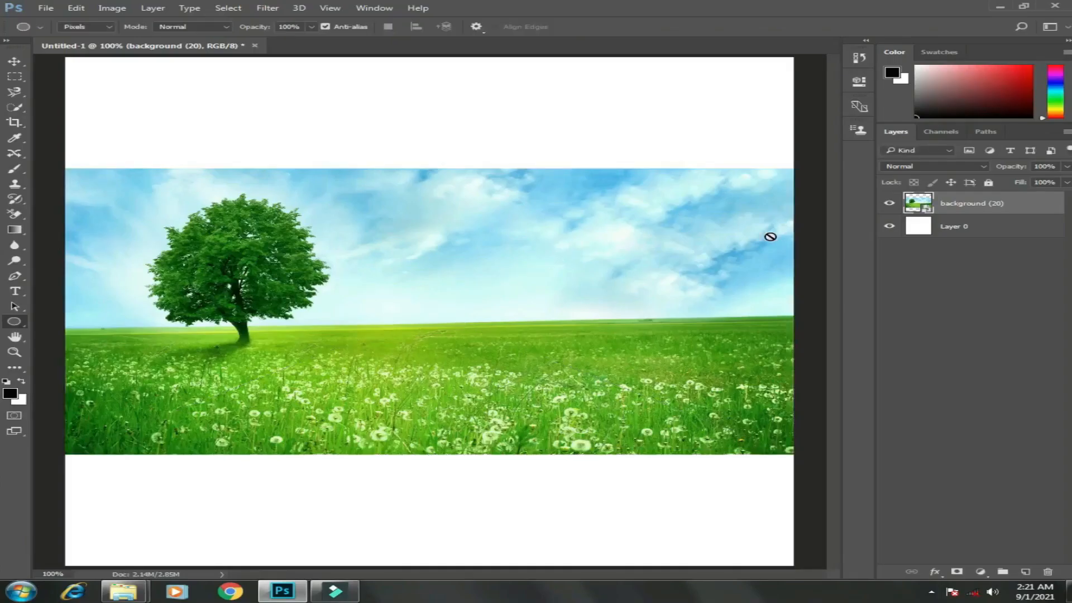
Try to paint on the placed landscape image with the Brush tool, and decline to rasterize the smart object.
right_click(17, 174)
click(112, 169)
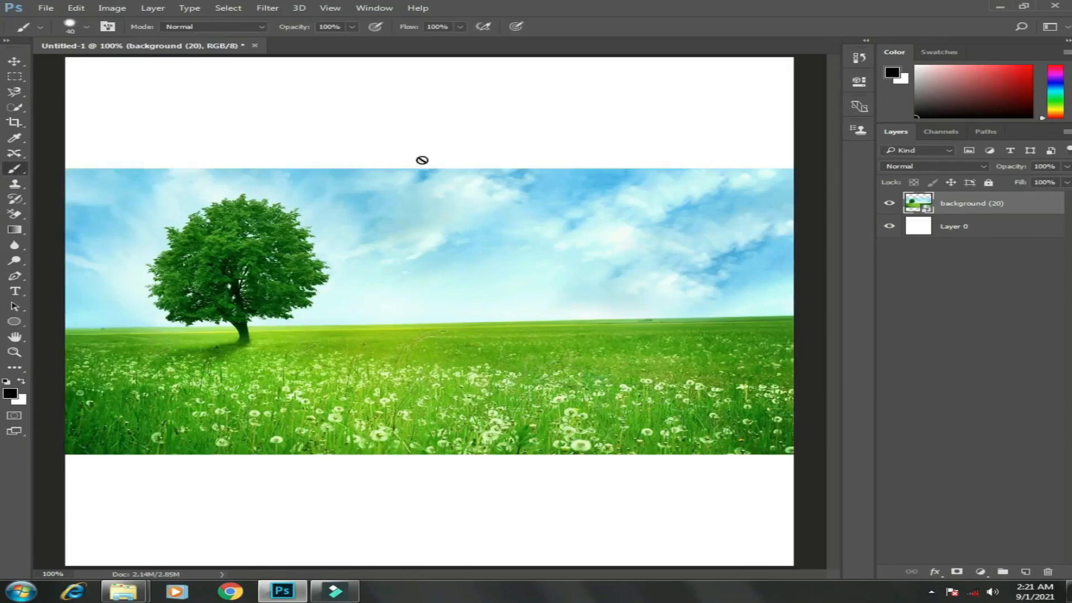
click(465, 147)
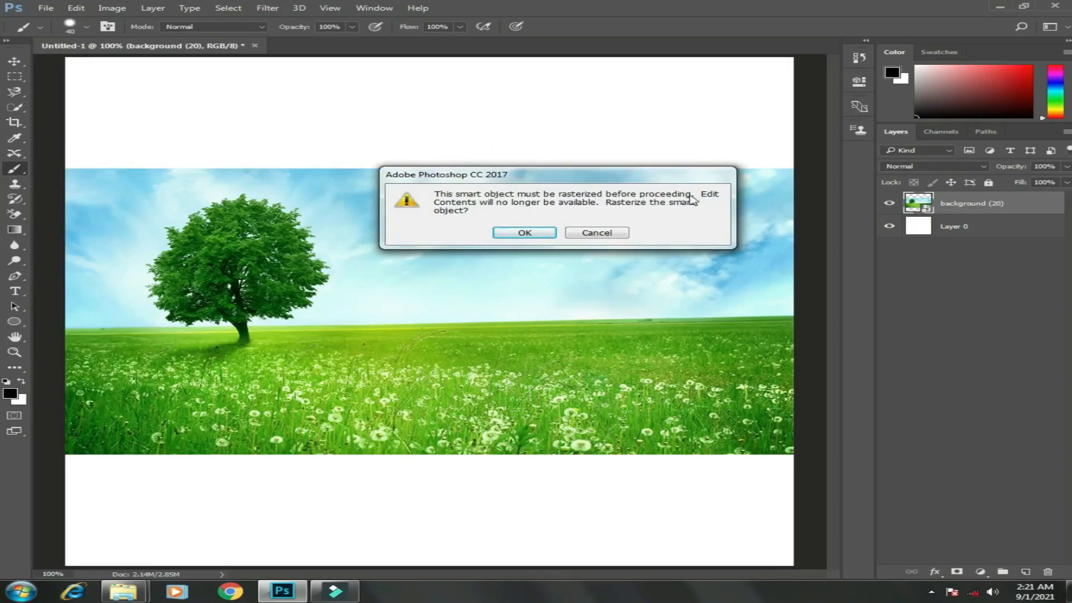
click(615, 232)
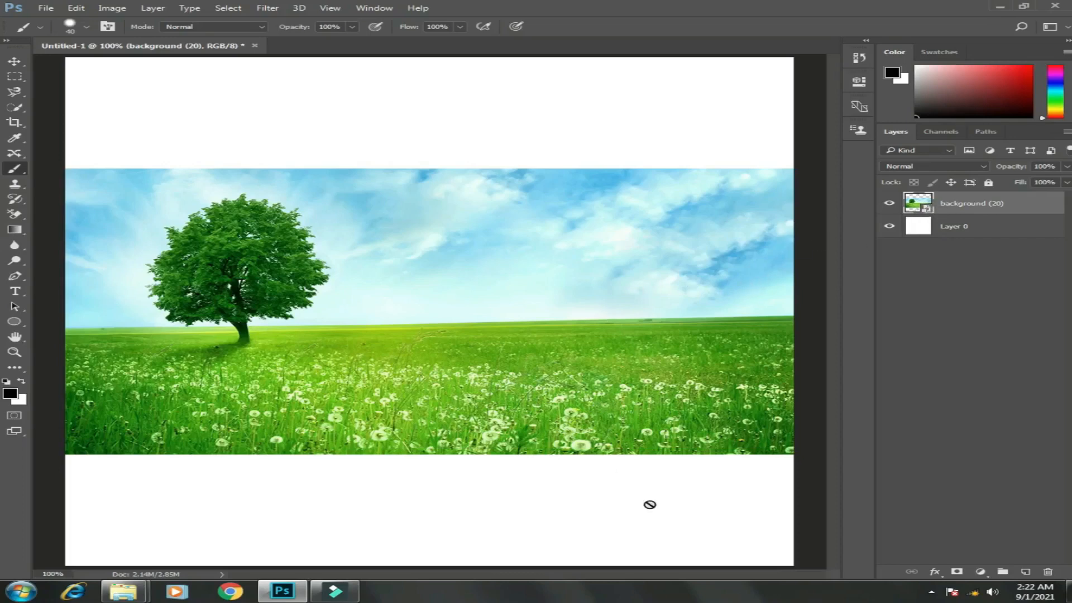
Shrink the landscape smart object with Free Transform to about 7.8% width and 9.2% height, and enlarge it again to 45% width and 42.9% height.
key(ctrl+t)
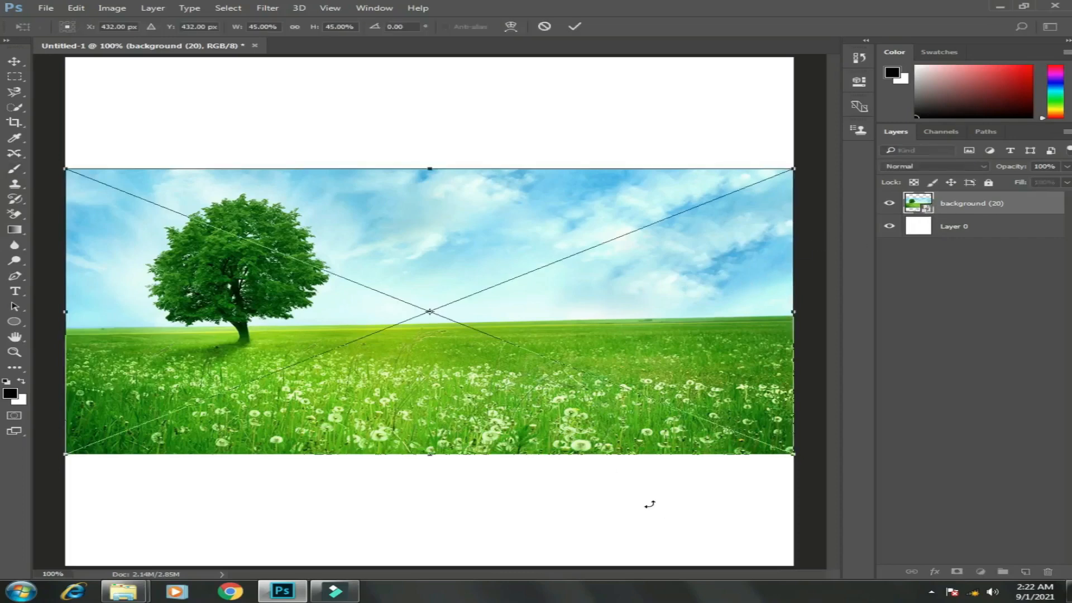
drag(794, 169, 192, 396)
key(b)
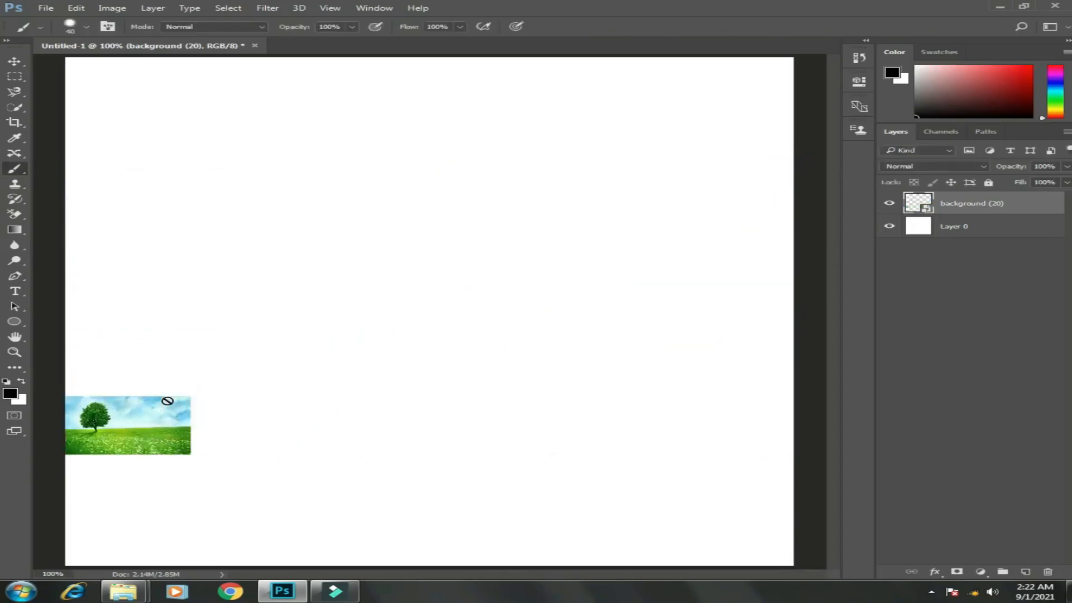
key(ctrl+t)
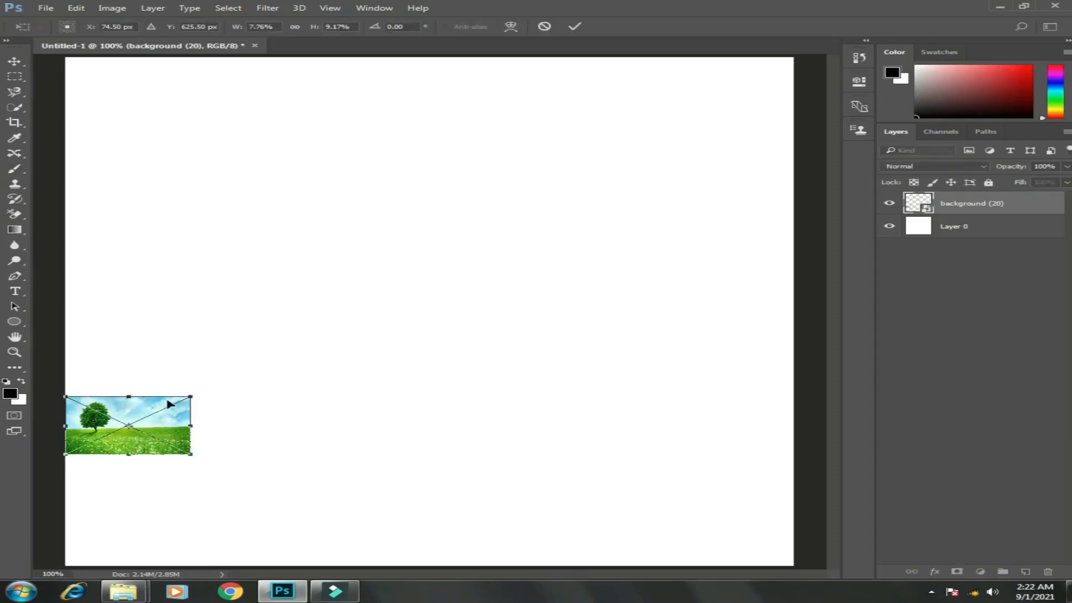
mouse_move(191, 394)
mouse_down()
mouse_move(504, 266)
mouse_move(775, 173)
mouse_move(794, 182)
mouse_up()
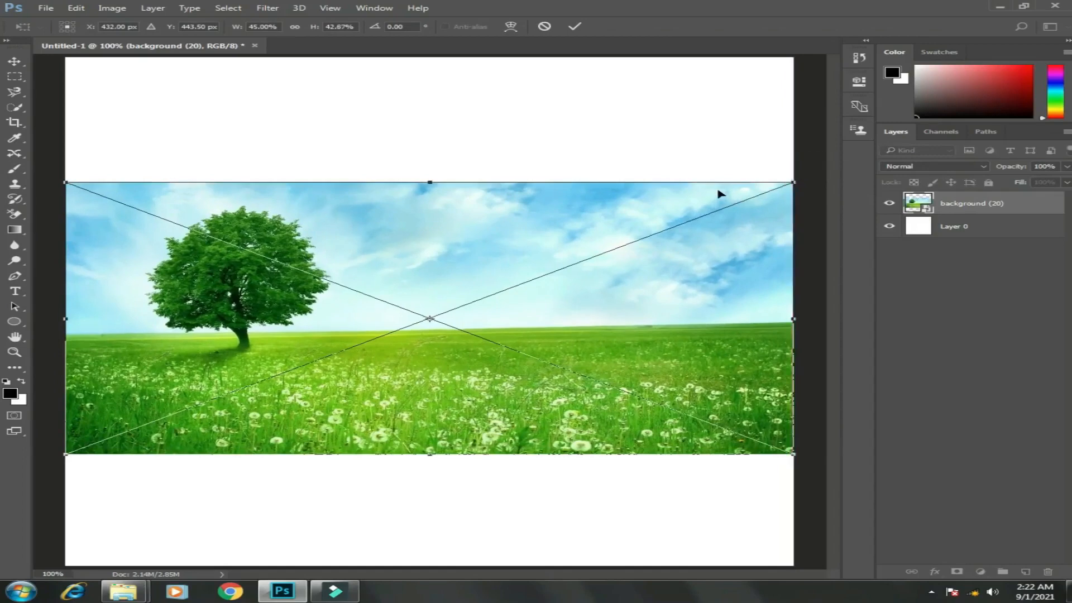
key(Return)
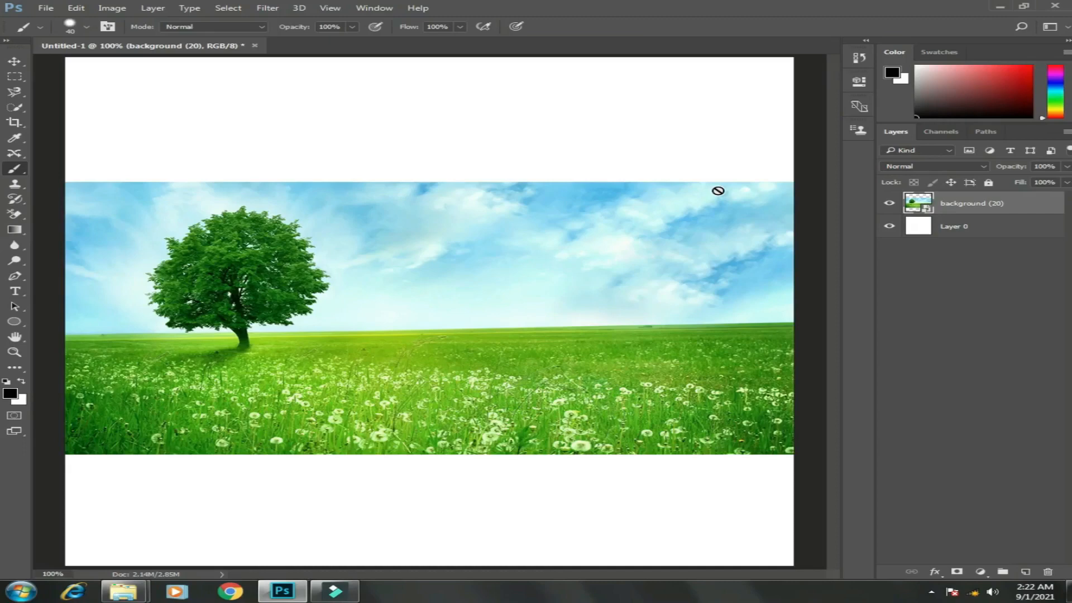
Rasterize the smart object layer "background (20)" into a regular pixel layer.
right_click(971, 203)
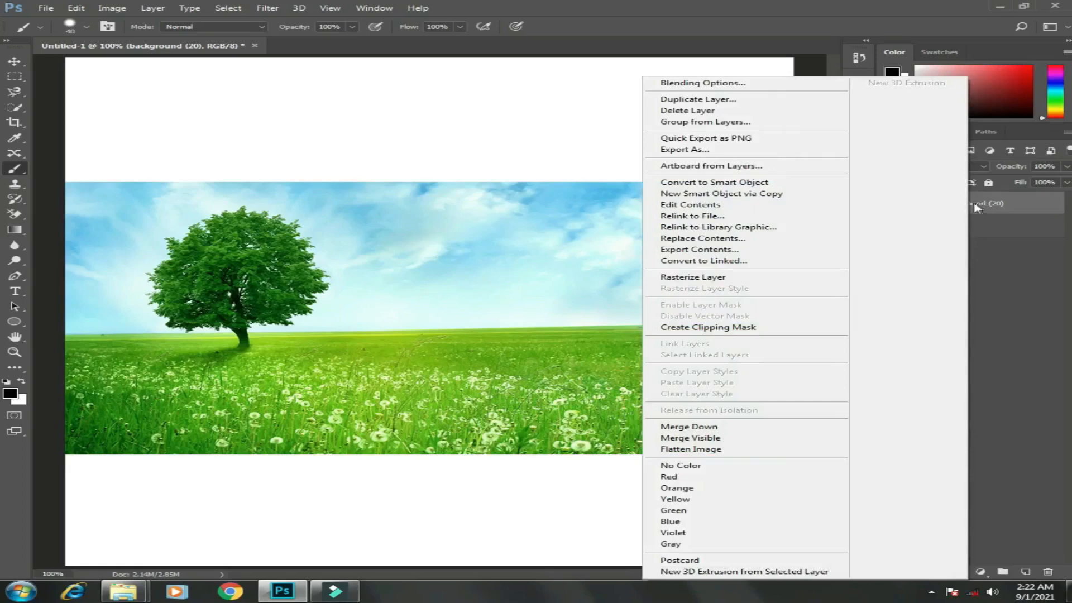
click(723, 281)
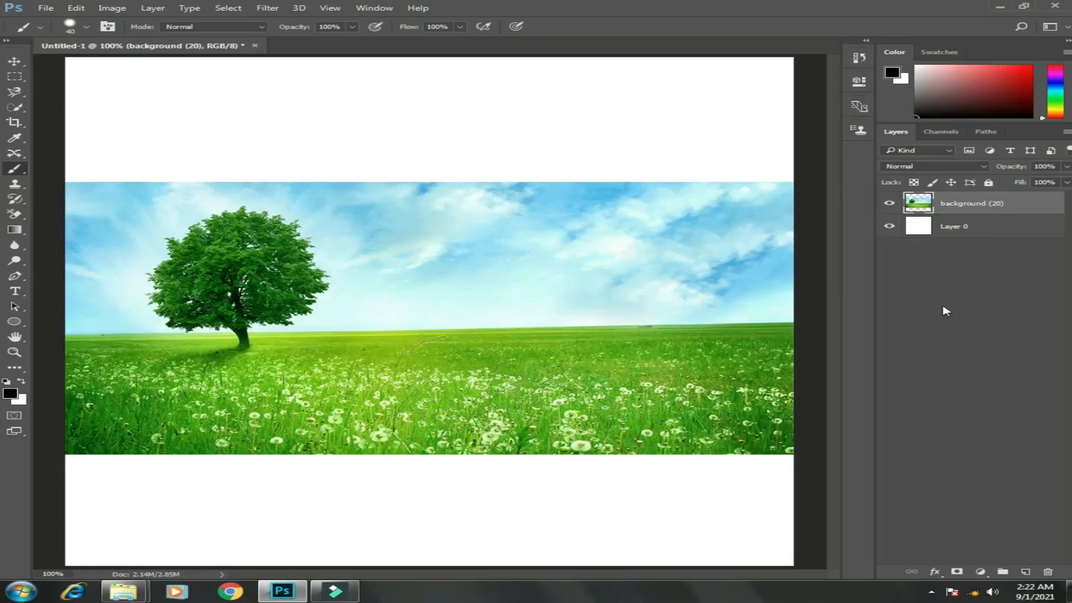
Shrink the rasterized landscape image with Free Transform toward its lower-left corner to about 120 px wide.
key(ctrl+t)
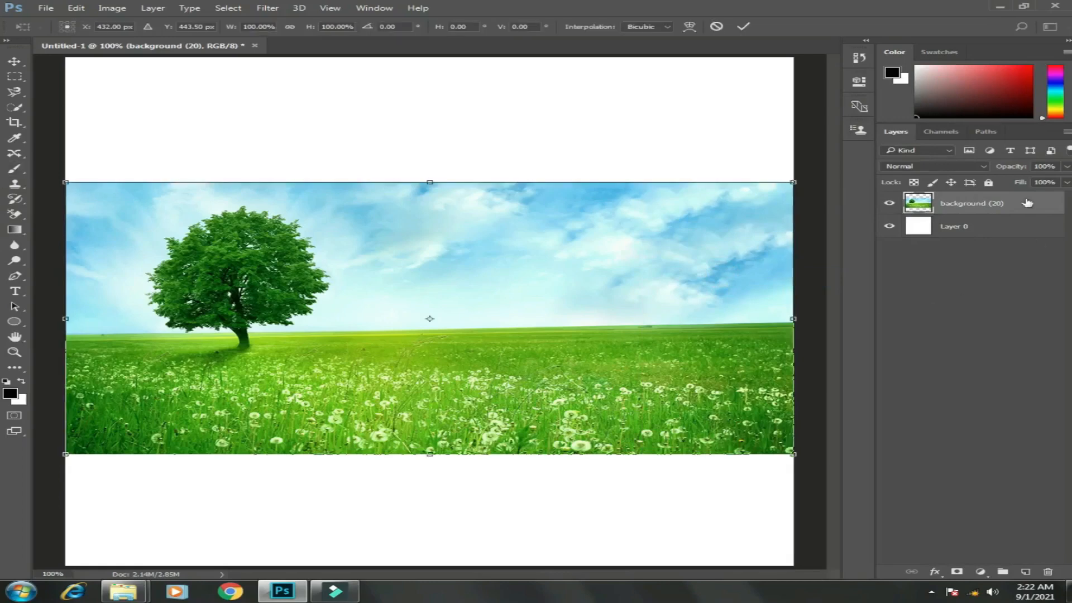
drag(799, 181, 167, 401)
key(b)
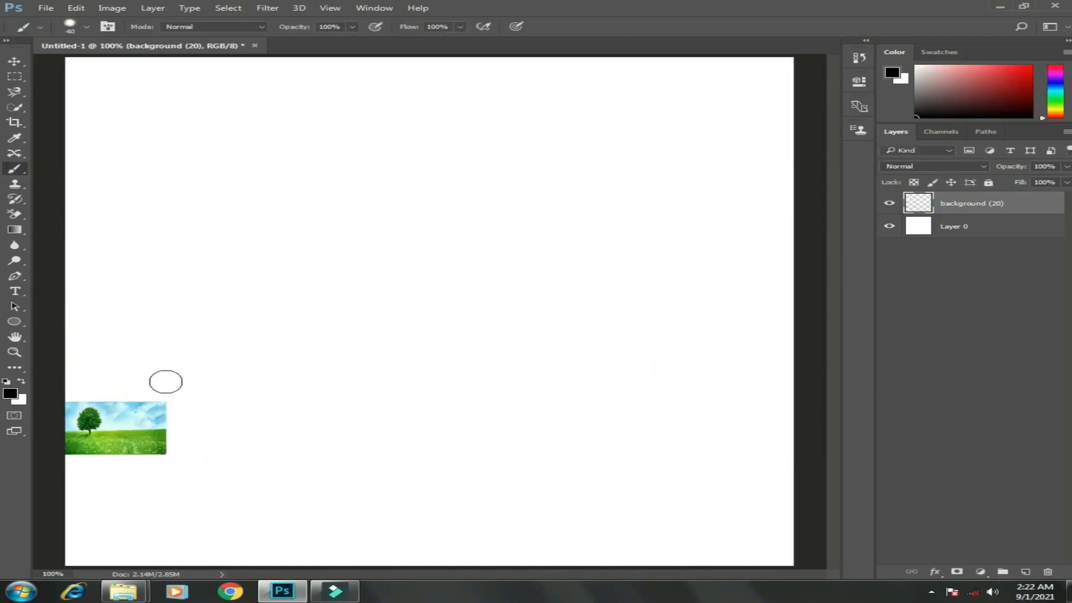
Try to scale the tiny rasterized landscape back up to the canvas width with Free Transform, and undo both the enlargement and the shrinking.
key(ctrl+t)
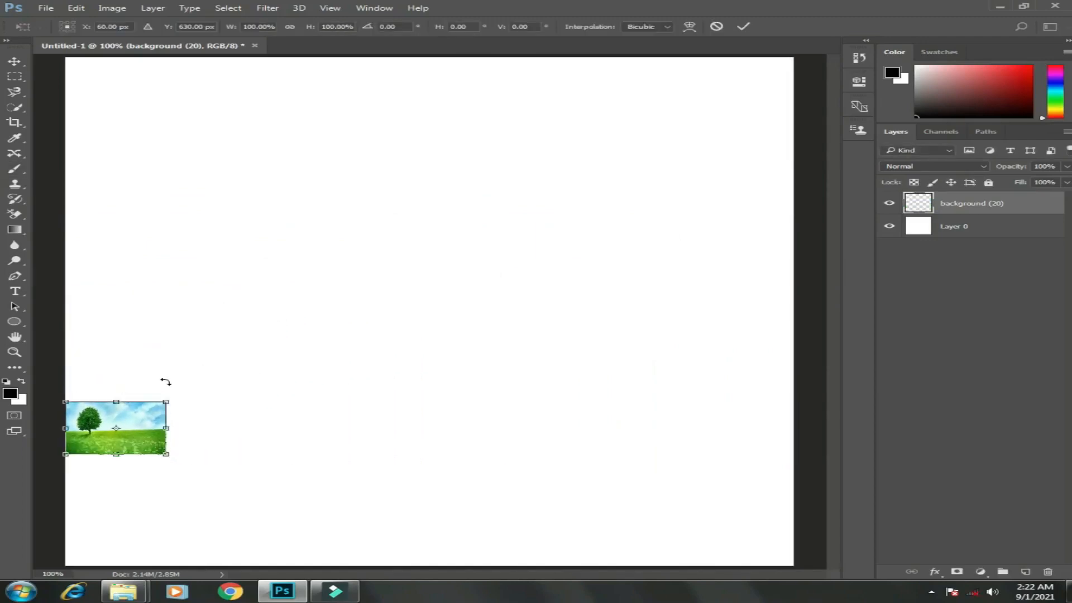
drag(169, 402, 785, 136)
key(Return)
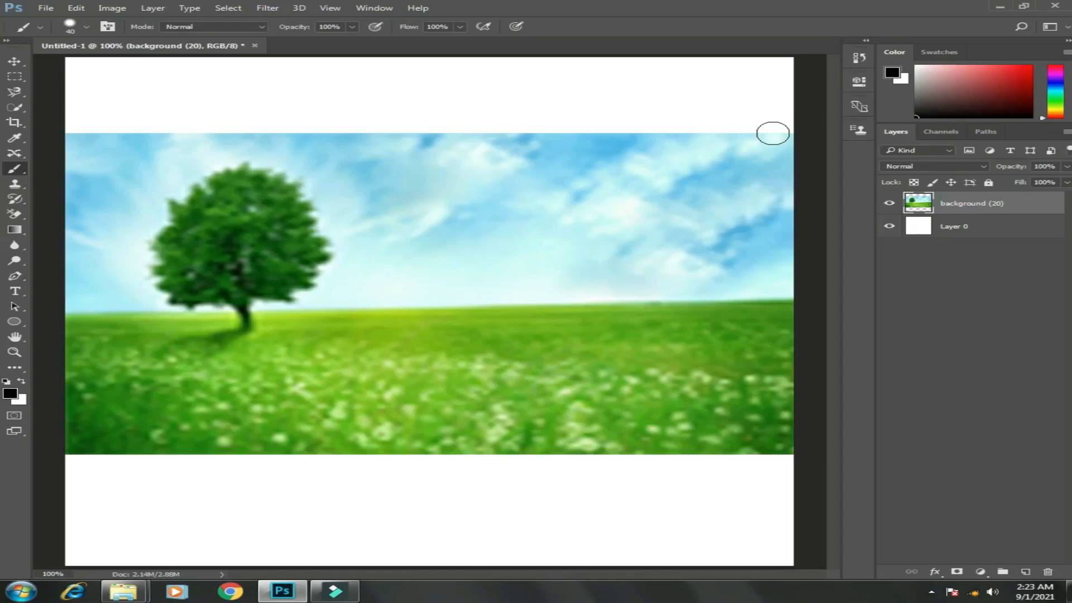
key(ctrl+z)
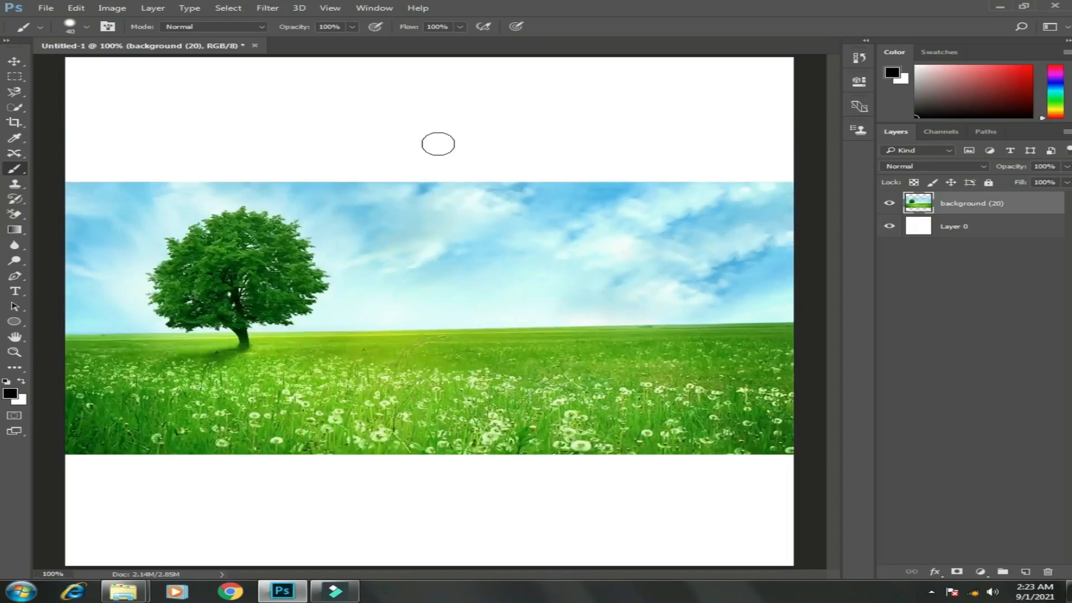